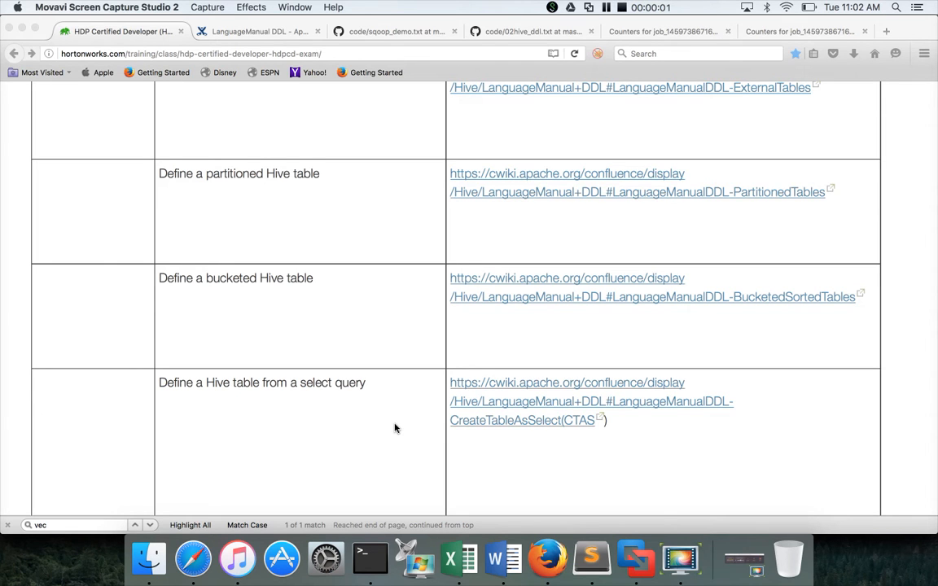
scroll(395, 428, down, 3)
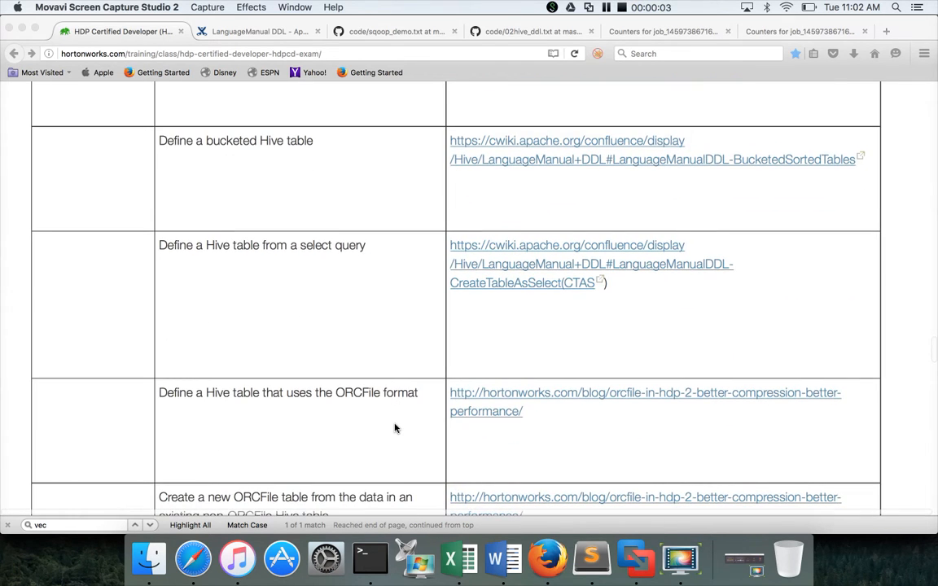
scroll(395, 429, down, 1)
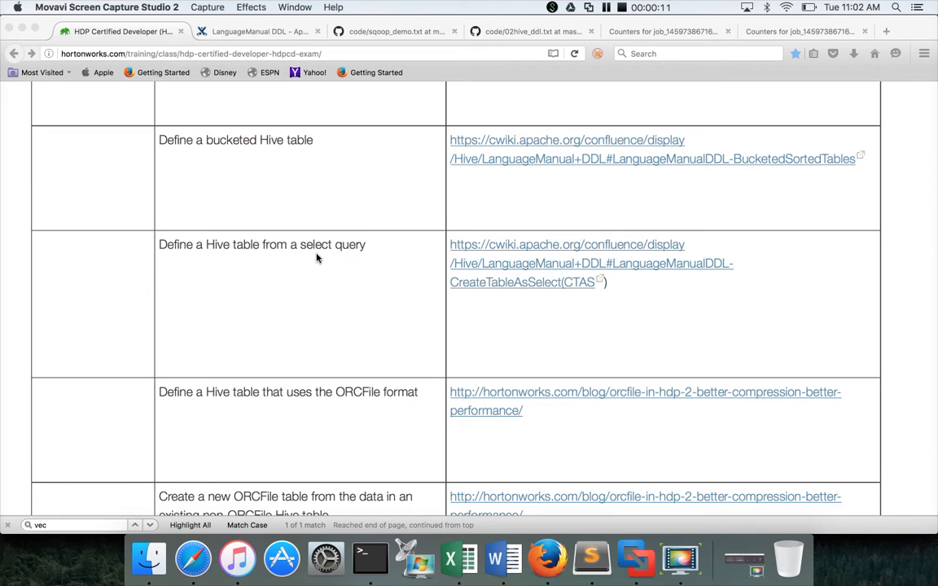
scroll(293, 283, down, 2)
scroll(294, 284, down, 1)
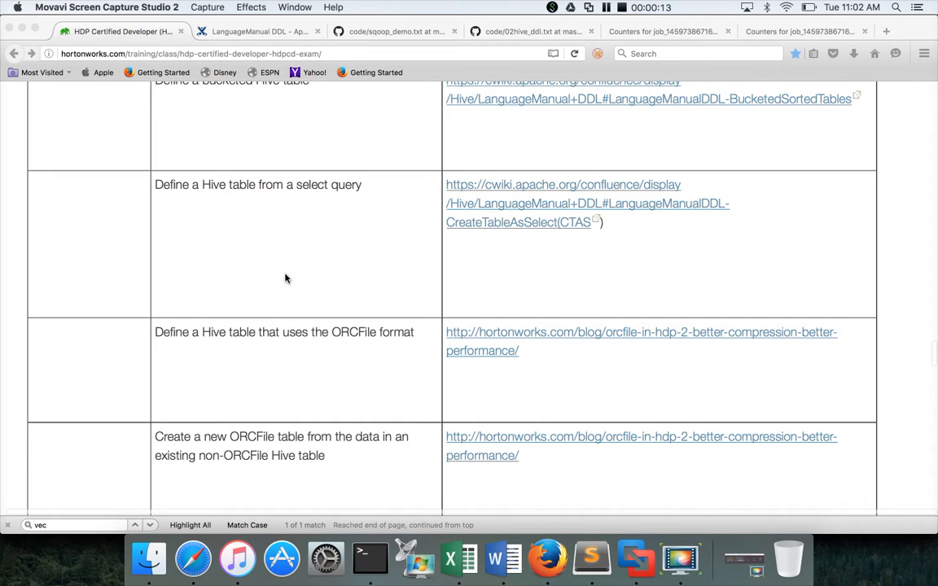
Step: Review the ORCFile Hive table objective in Firefox and consult the Hive LanguageManual DDL page
click(266, 332)
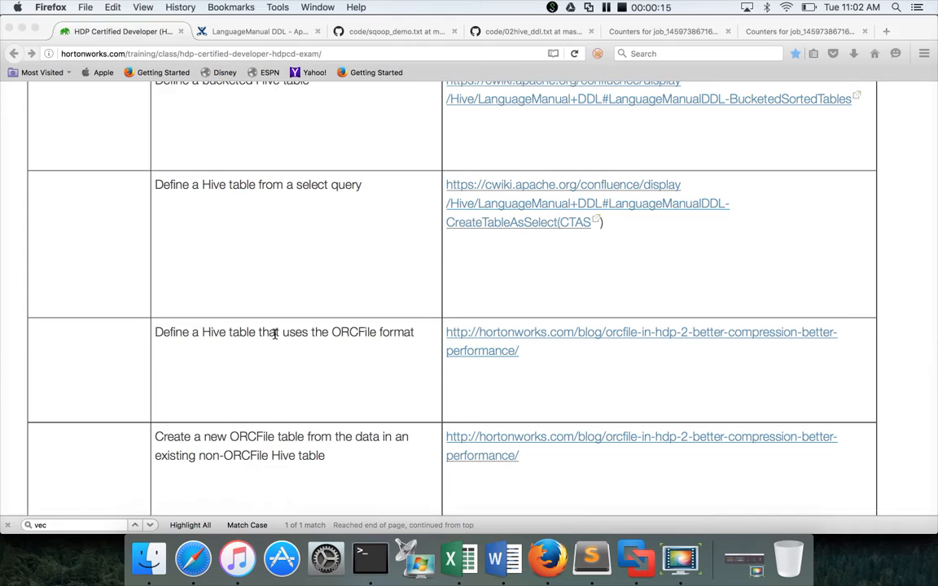
triple_click(266, 333)
double_click(282, 437)
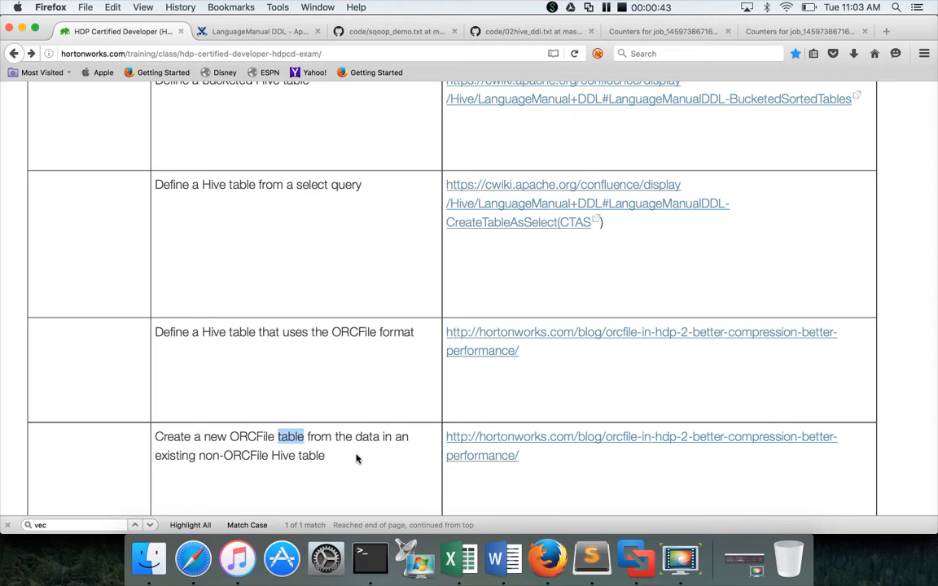
scroll(356, 459, down, 1)
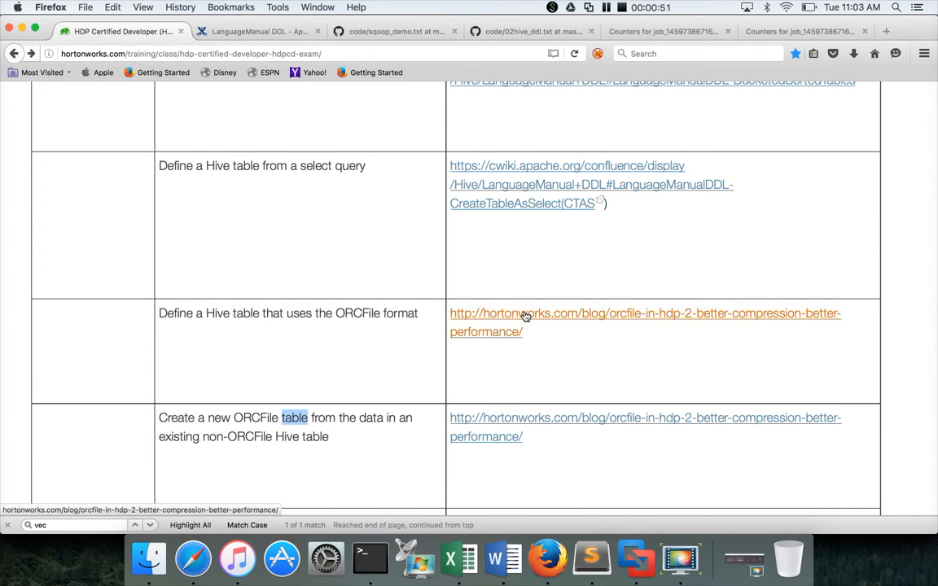
scroll(489, 269, up, 2)
click(245, 31)
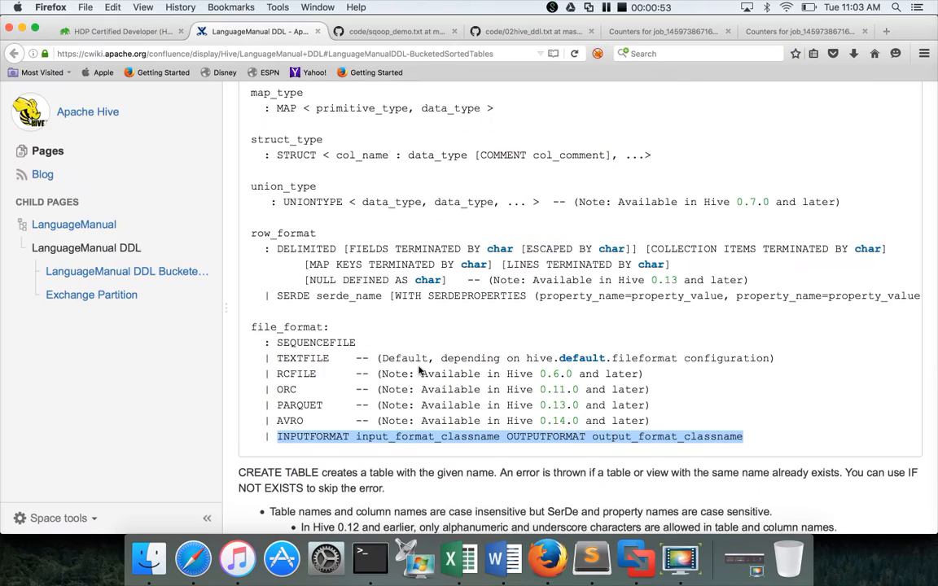
scroll(419, 366, up, 1)
scroll(418, 366, up, 3)
scroll(418, 367, up, 5)
scroll(419, 367, up, 5)
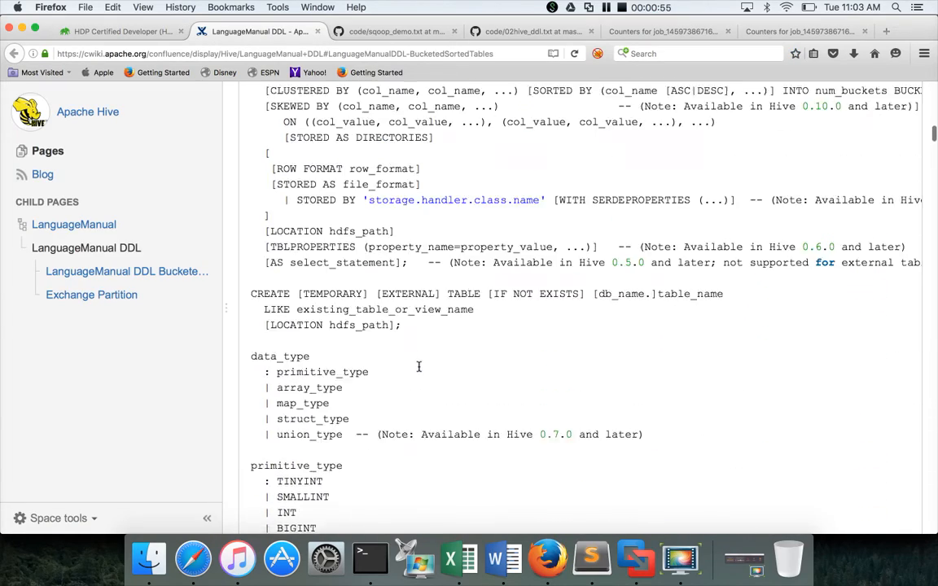
scroll(418, 367, up, 4)
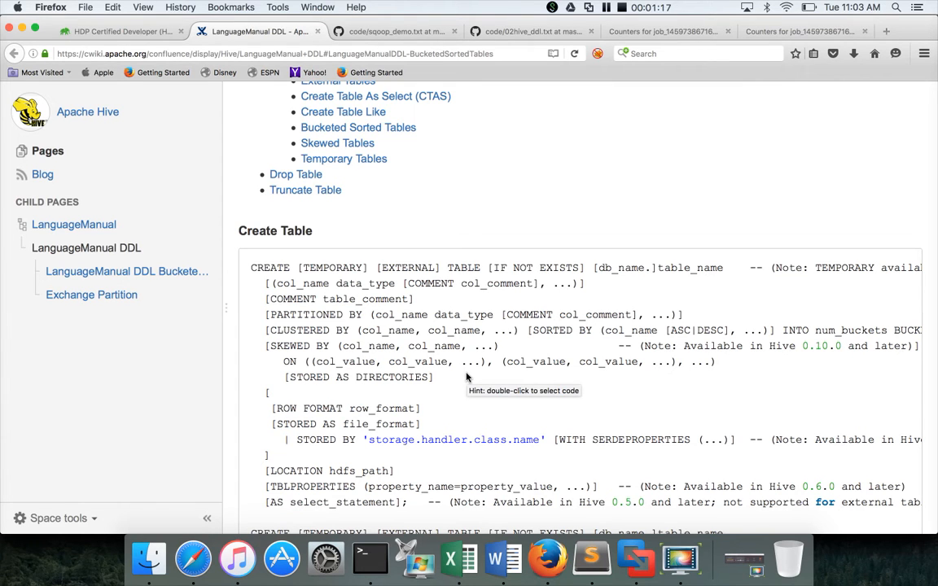
scroll(467, 377, down, 1)
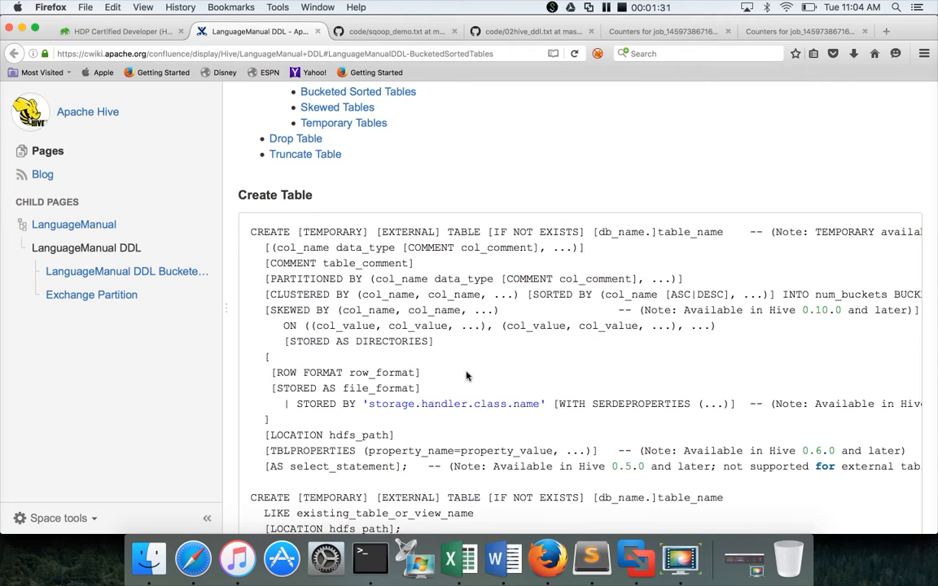
scroll(466, 371, down, 1)
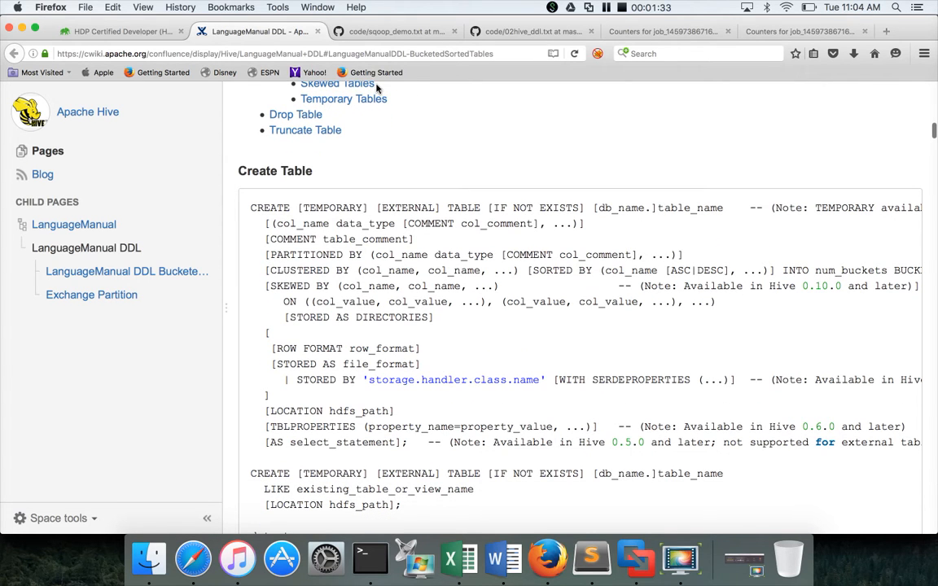
click(158, 36)
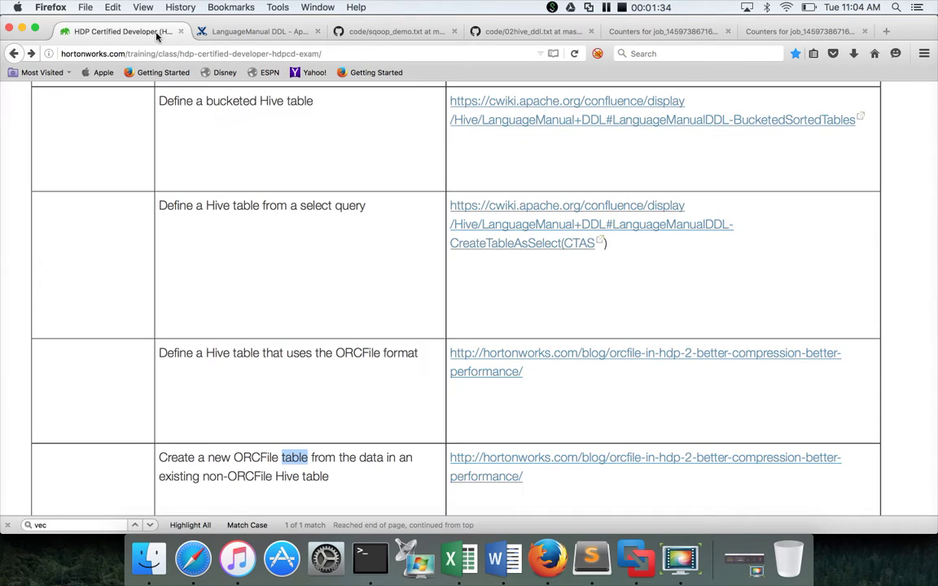
triple_click(269, 356)
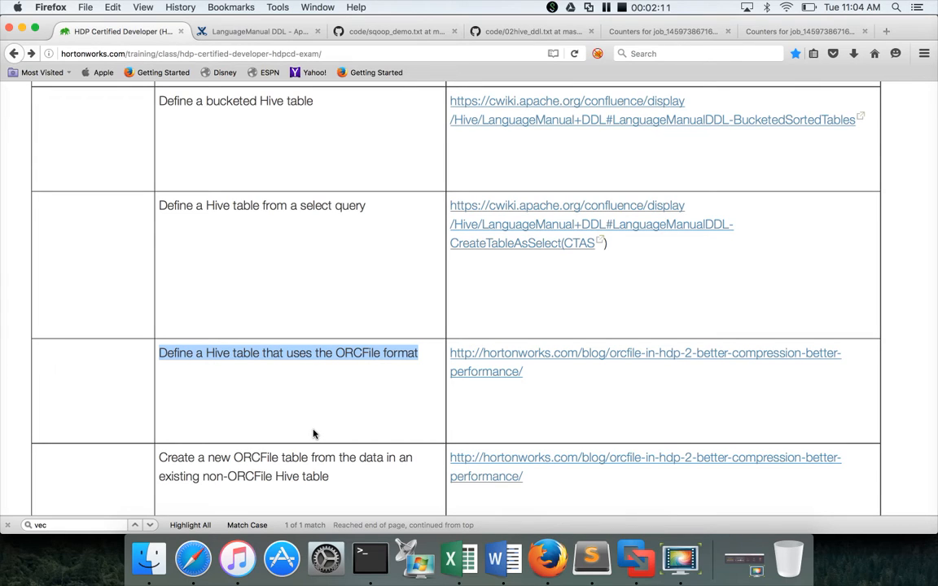
Step: Start a 'create table orders_orc' statement at the hive prompt, removing the stray letter and parenthesis
click(371, 557)
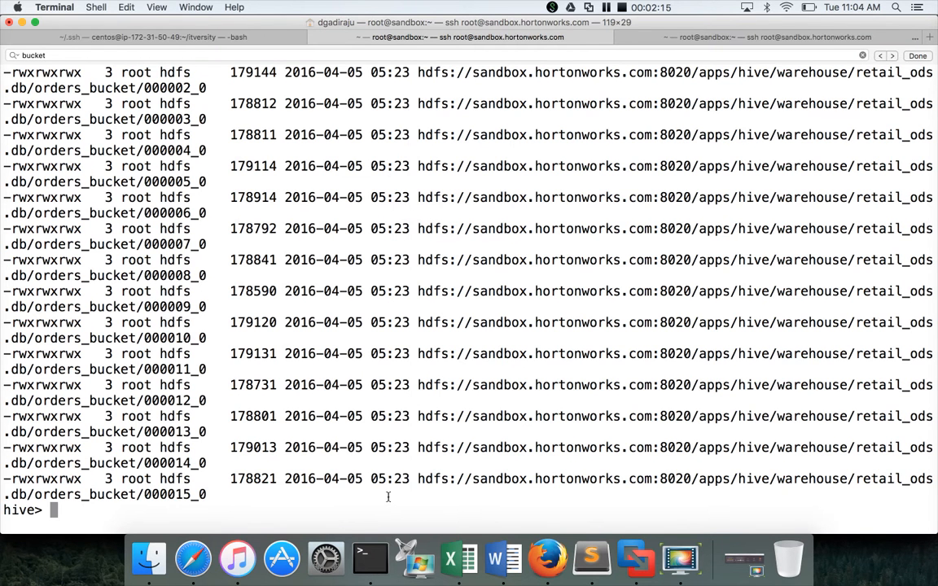
text(create )
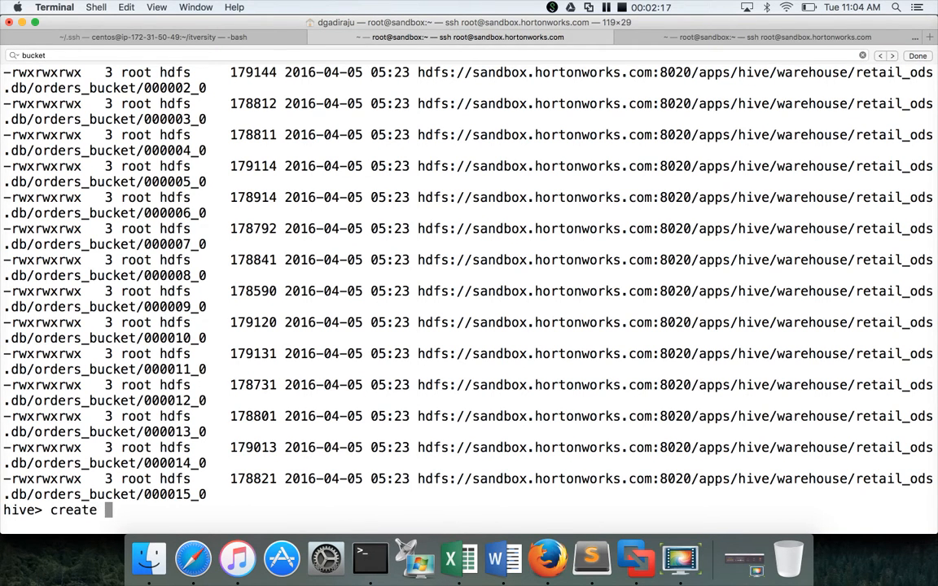
text(tab)
text(el)
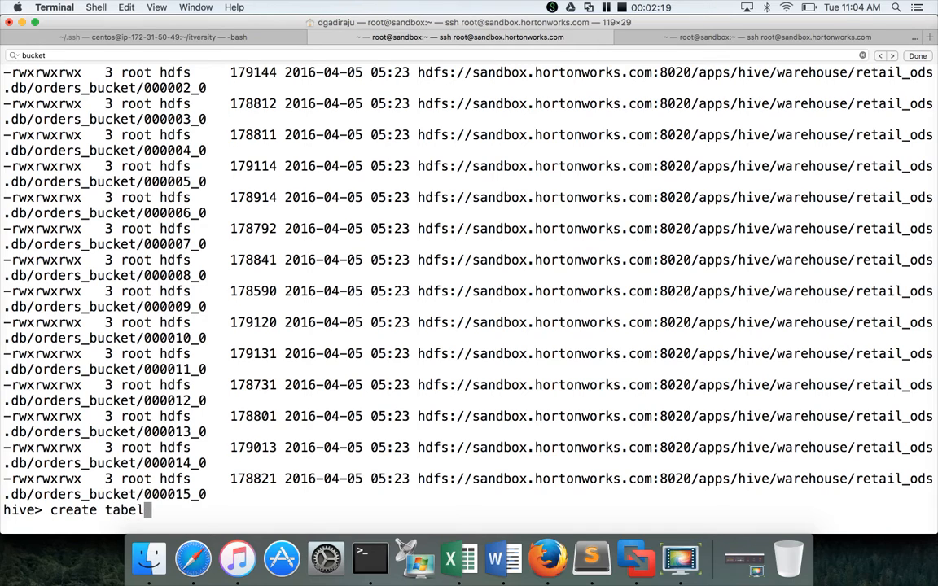
key(BackSpace)
key(BackSpace)
text(le )
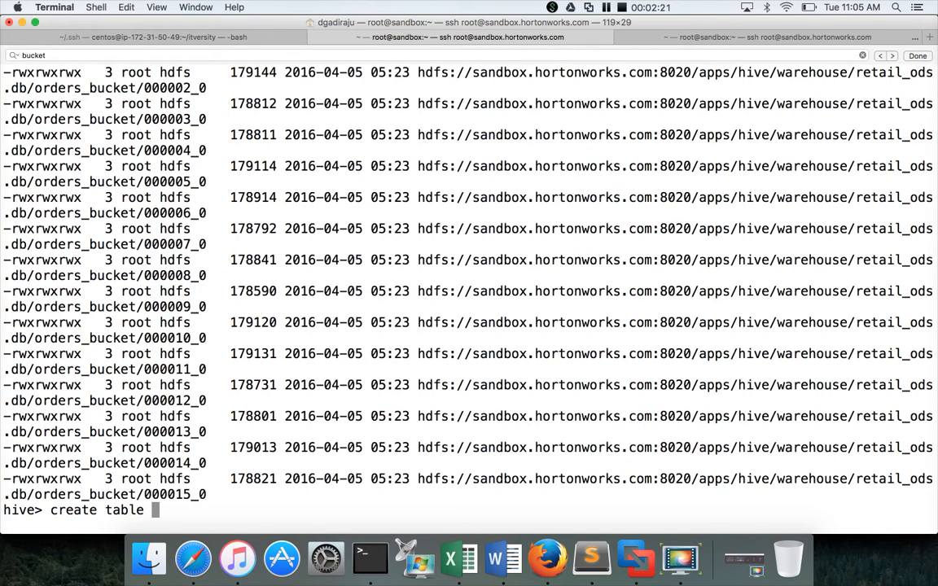
text(orders_o)
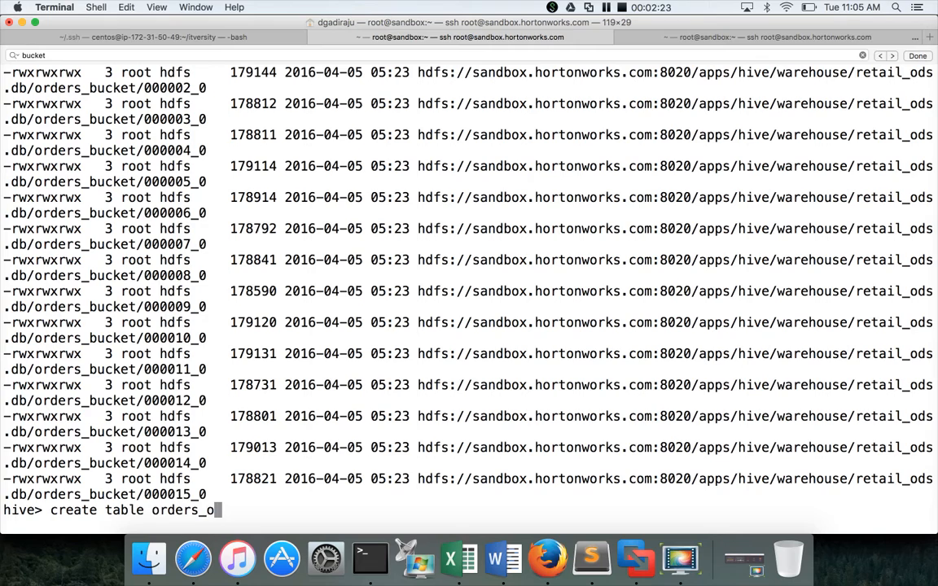
text(rce)
key(BackSpace)
text(()
key(BackSpace)
Step: Check the exam objective in Firefox and return to the Hive terminal with the unfinished statement
key(super+Tab)
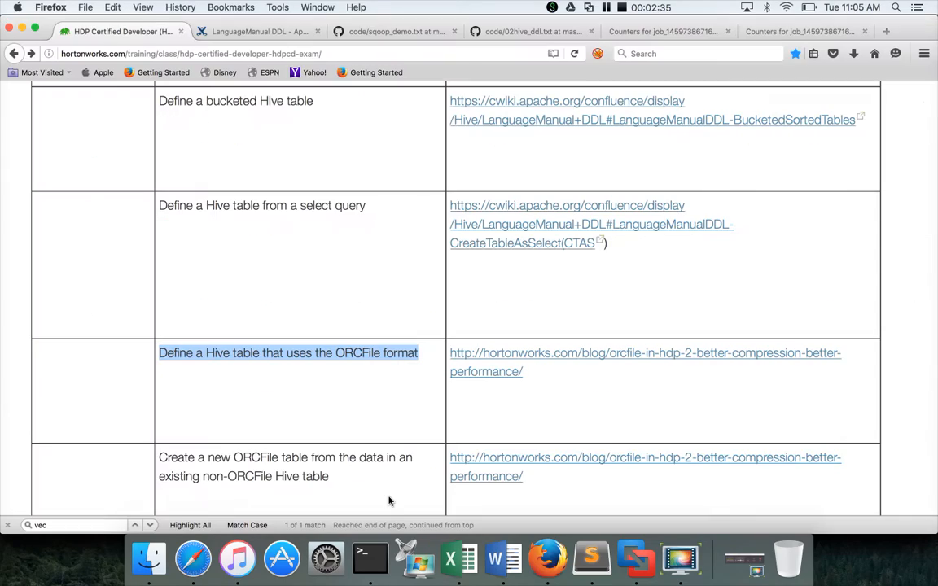
key(super+Tab)
key(super+Tab)
key(super+Tab)
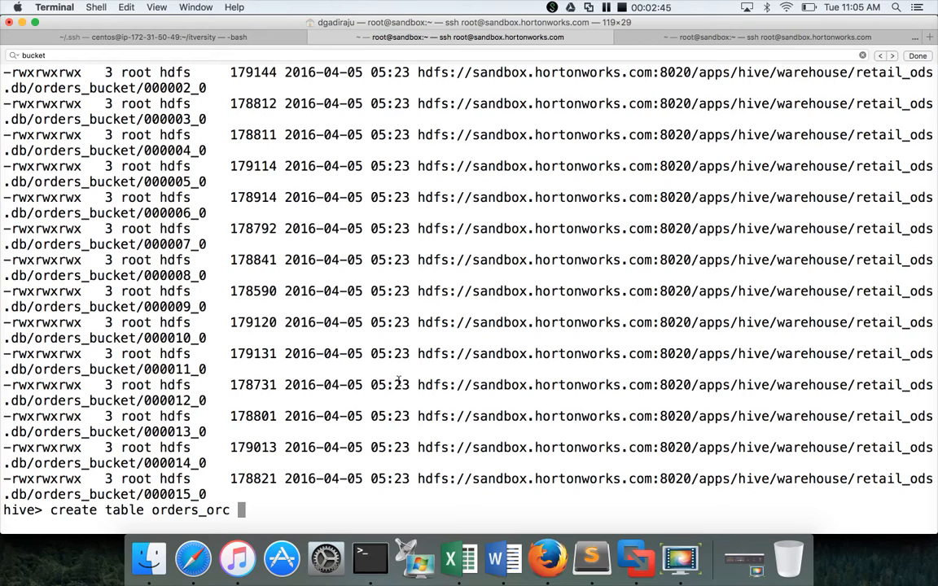
text(parti)
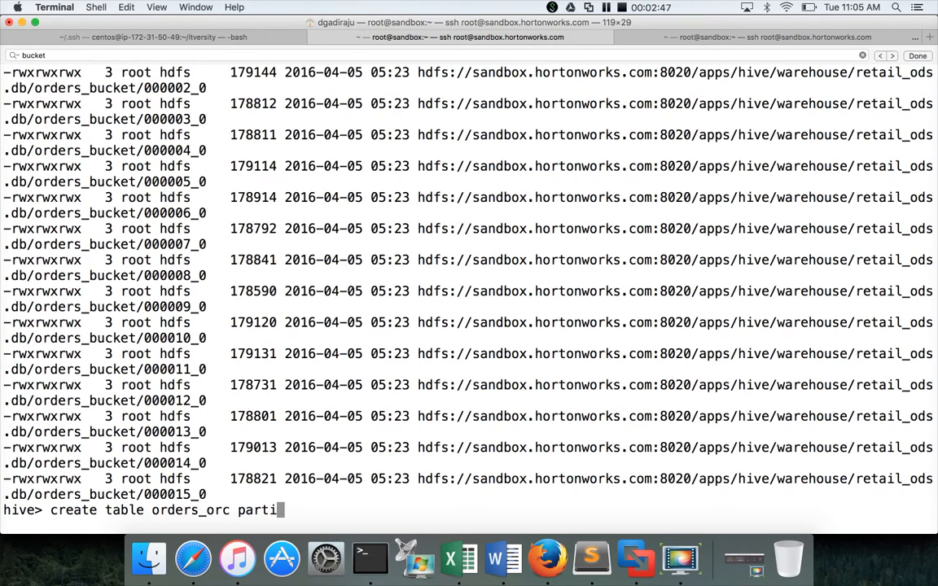
text(tioned by)
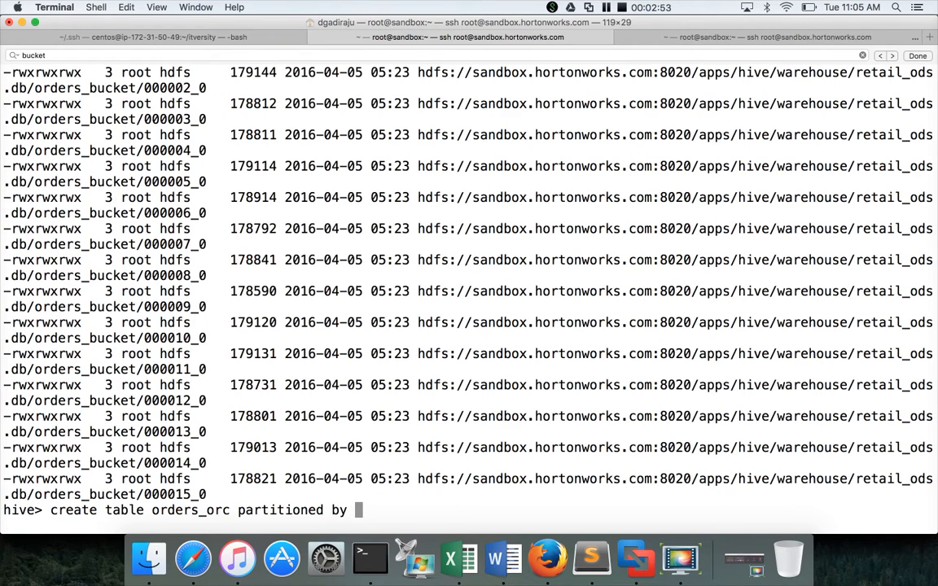
Step: Finish the create table orders_orc line, clustered by order_id into 16 buckets, dropping the partitioning clause
key(BackSpace)
key(BackSpace)
key(BackSpace)
key(BackSpace)
key(BackSpace)
key(BackSpace)
key(BackSpace)
key(BackSpace)
key(BackSpace)
key(BackSpace)
key(BackSpace)
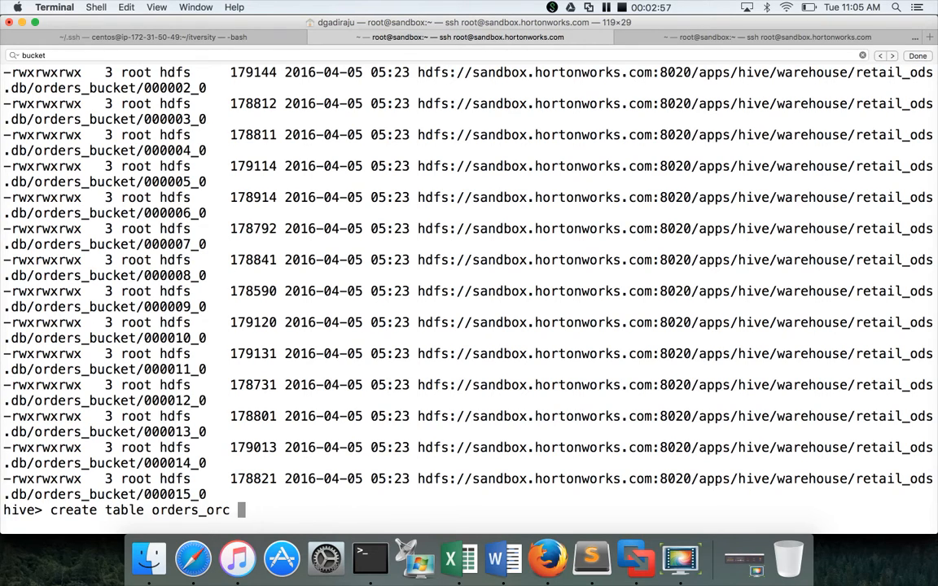
text(clustered )
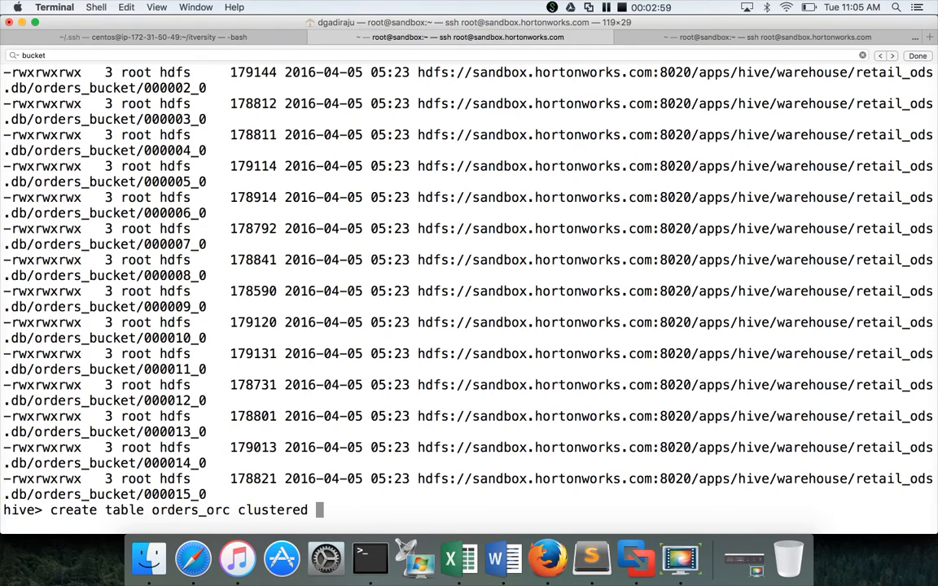
text(by (or)
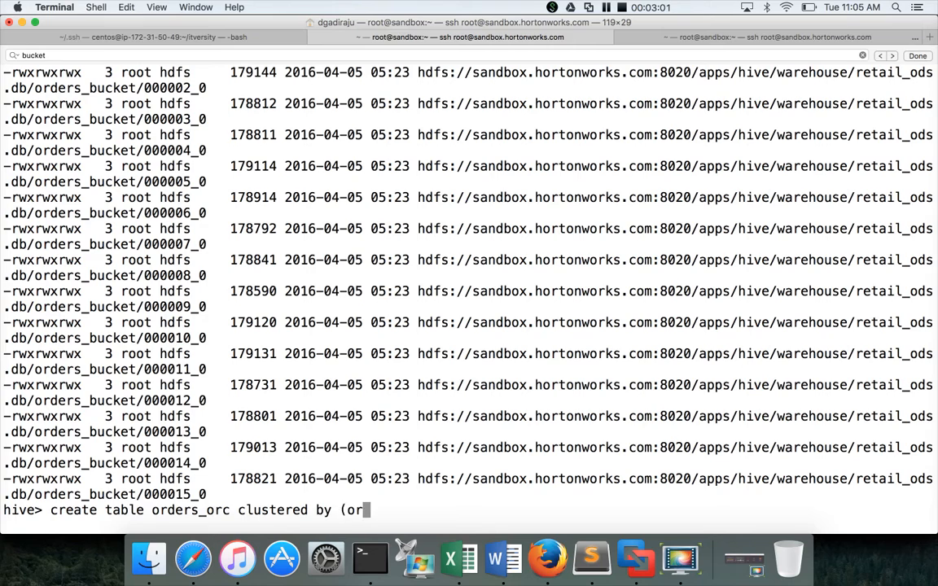
text(der))
key(Left)
text(_id)
key(Right)
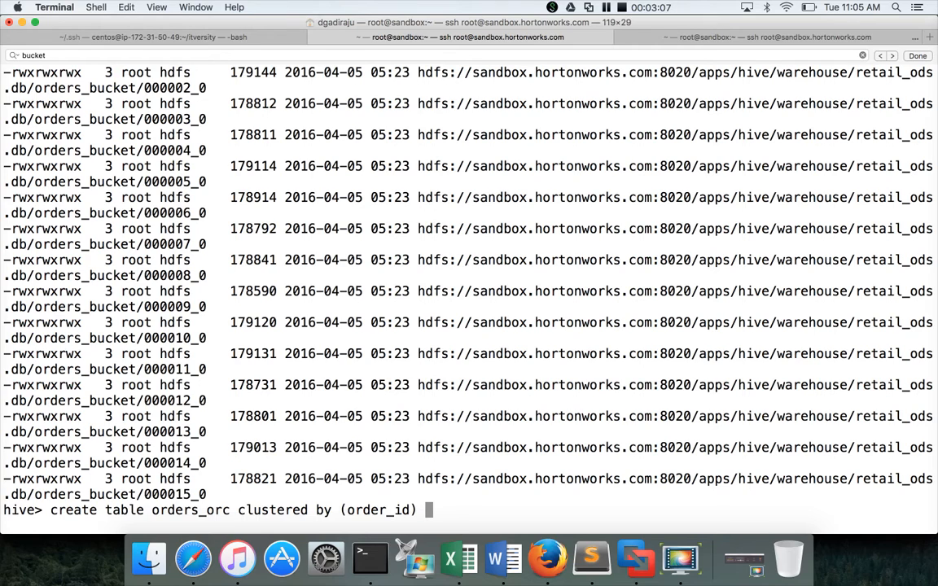
text(int)
text(o 16 buck)
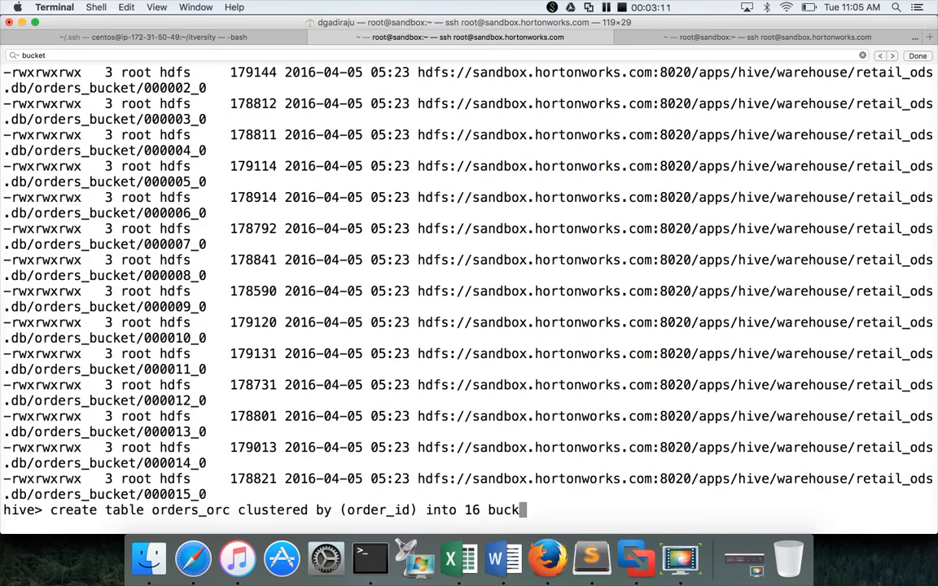
text(ets)
key(Return)
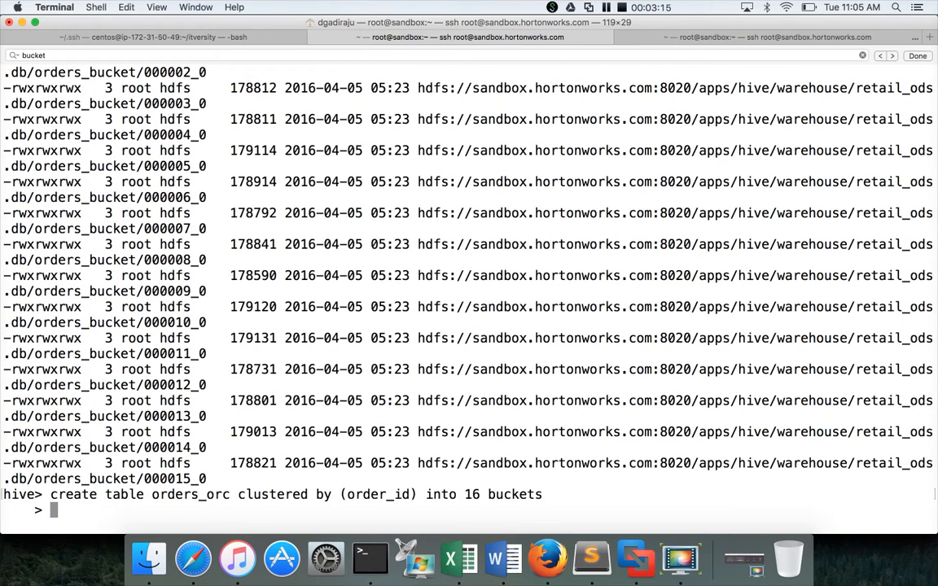
text(row fo)
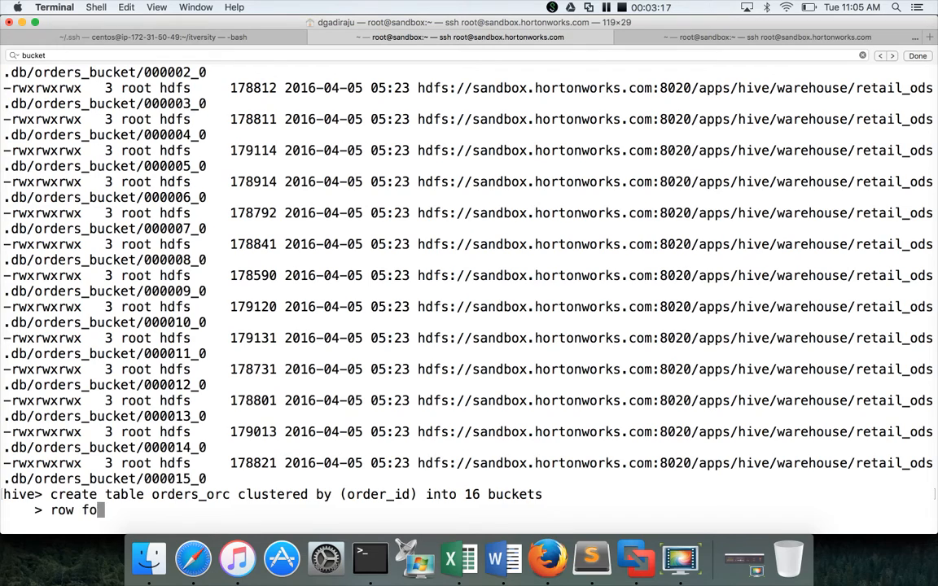
text(rmat)
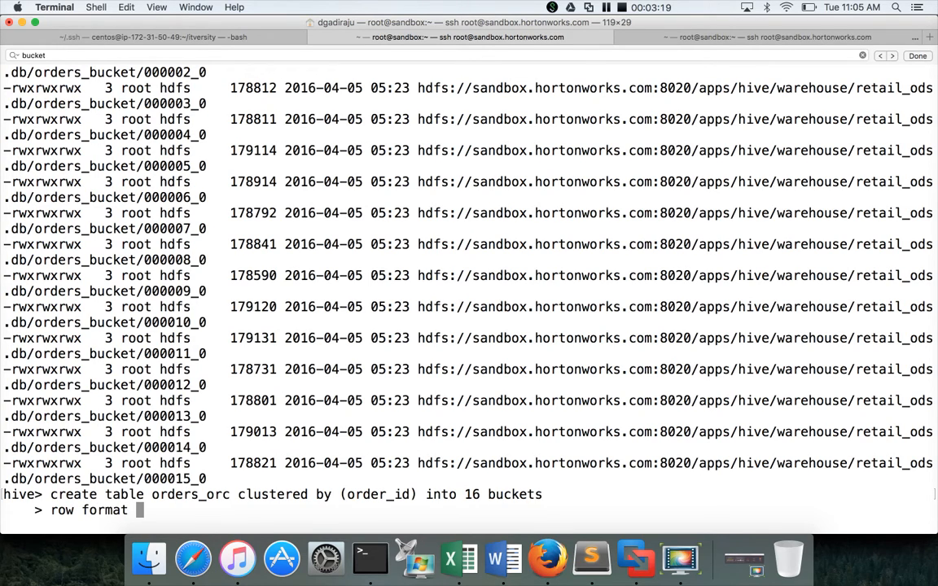
text(delim)
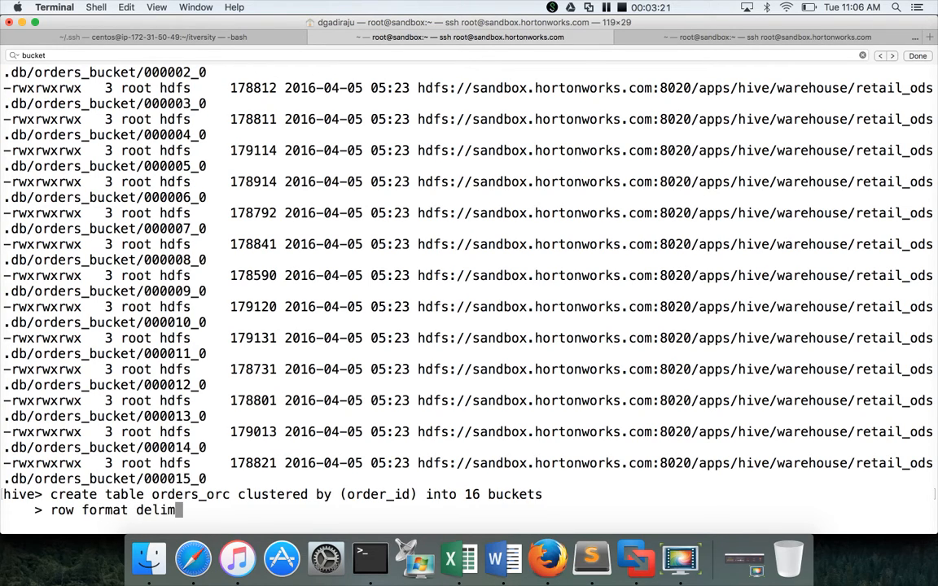
text(ited fields t)
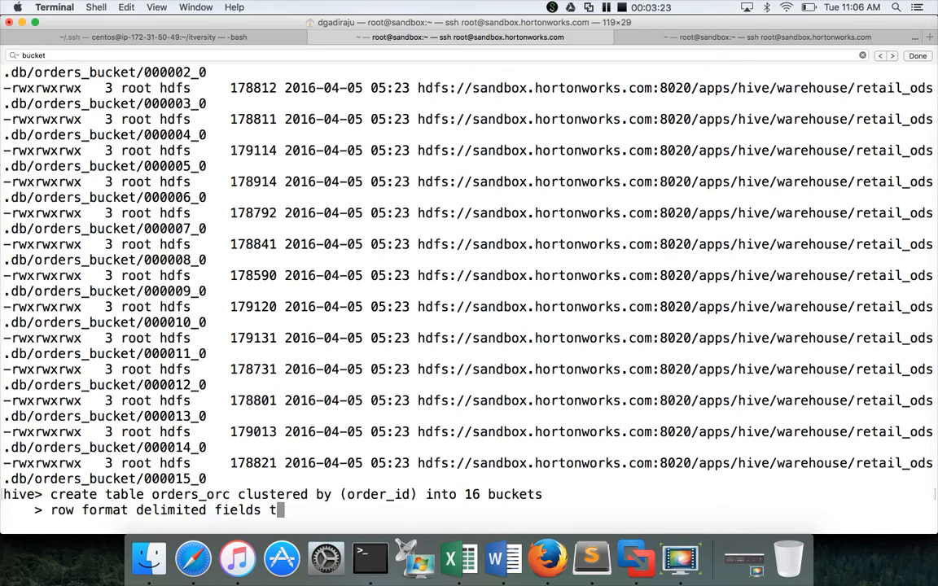
text(erminated by ')
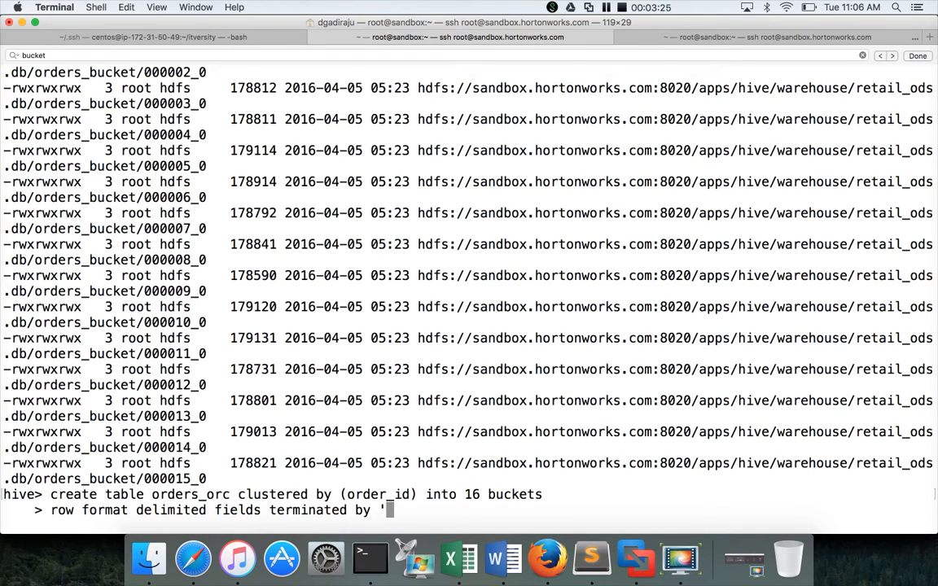
text(,)
Step: Add the row format delimited and stored as orc clauses on their own lines
key(BackSpace)
text(:)
text(')
key(Return)
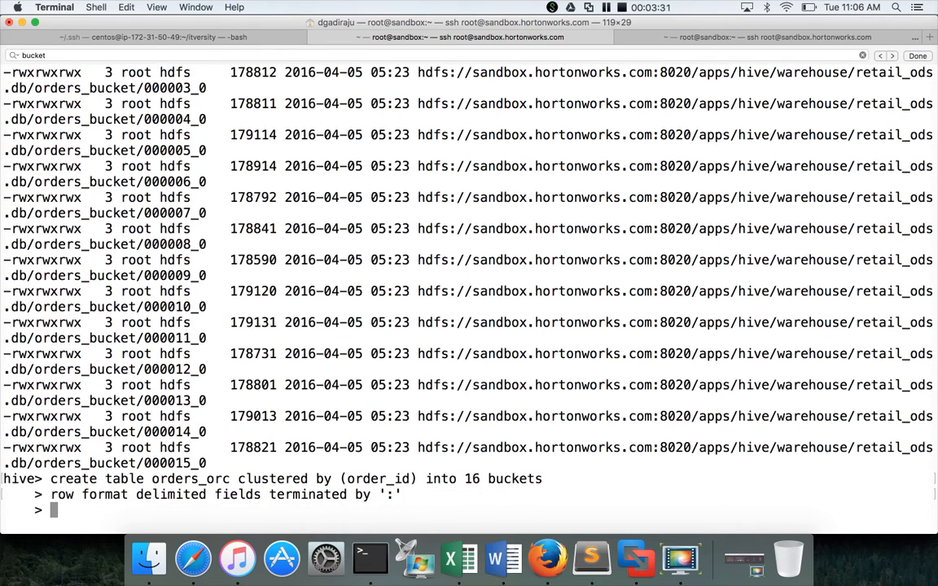
text(stored as )
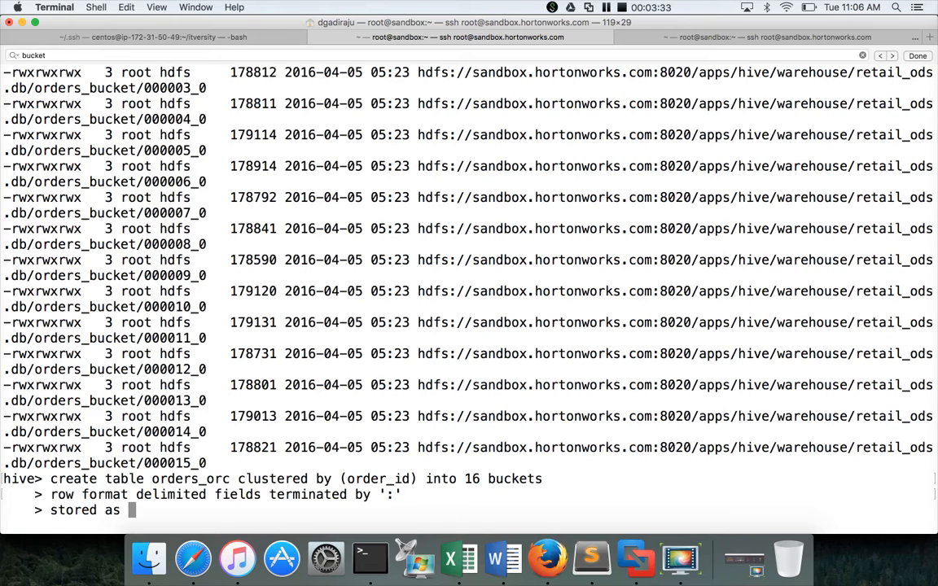
text(orce)
key(BackSpace)
key(Return)
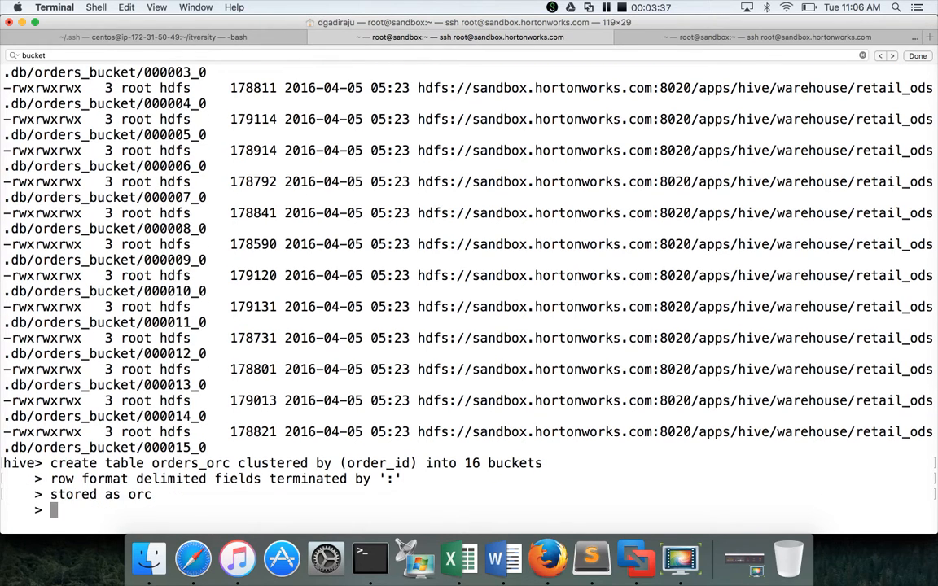
text(select )
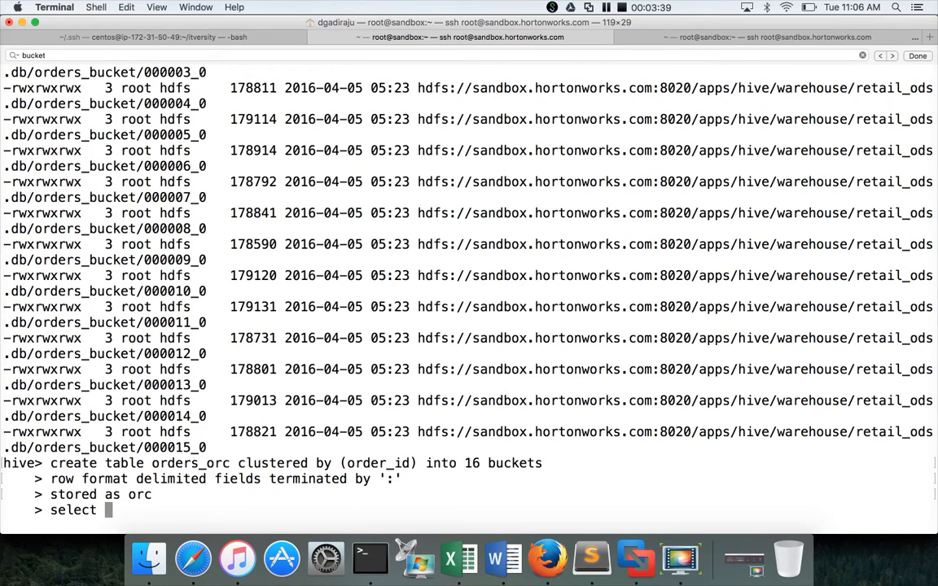
text(* from orde)
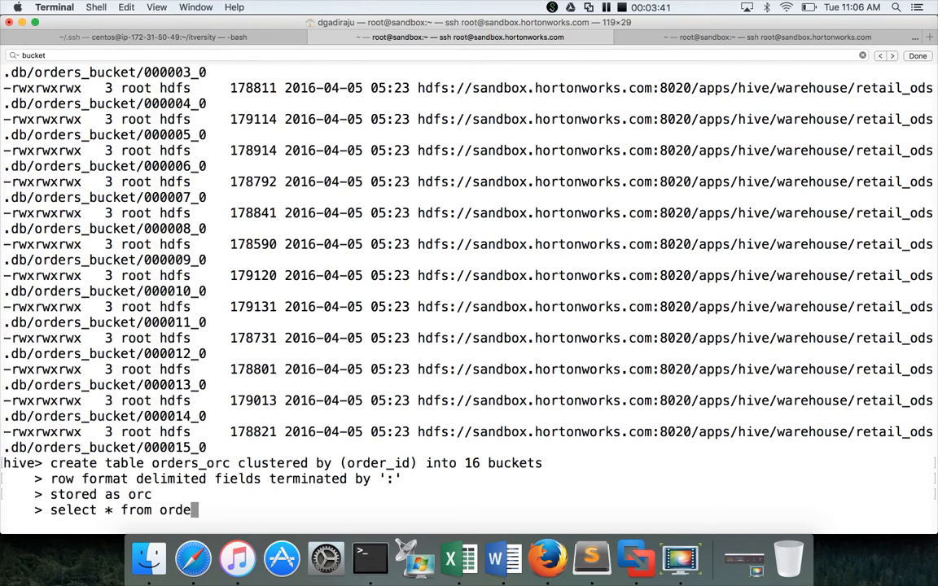
text(rs)
Step: Add select * from retail_stage.orders and run the statement, which fails with a ParseException
key(BackSpace)
key(BackSpace)
key(BackSpace)
key(BackSpace)
key(BackSpace)
text(retat)
key(BackSpace)
text(il_stage)
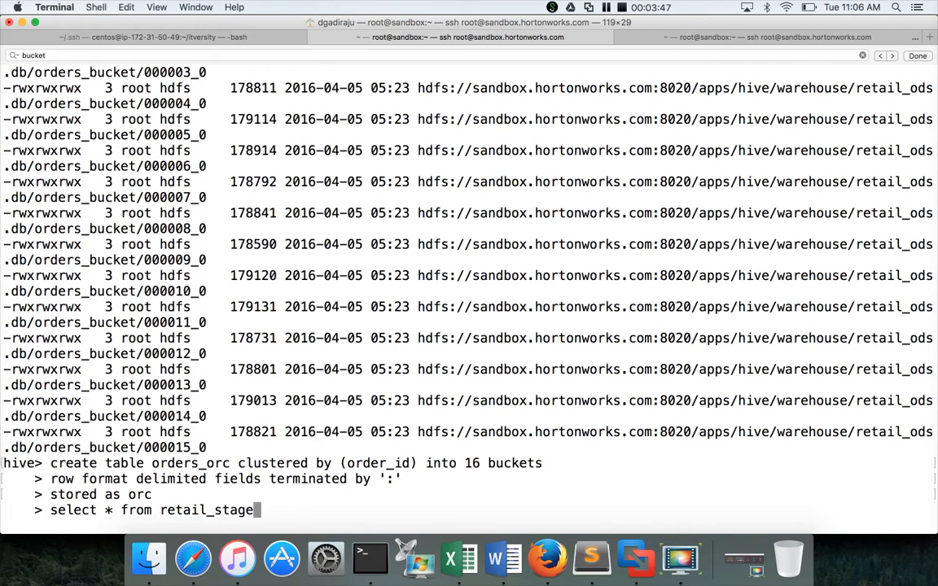
text(.orders;)
key(Return)
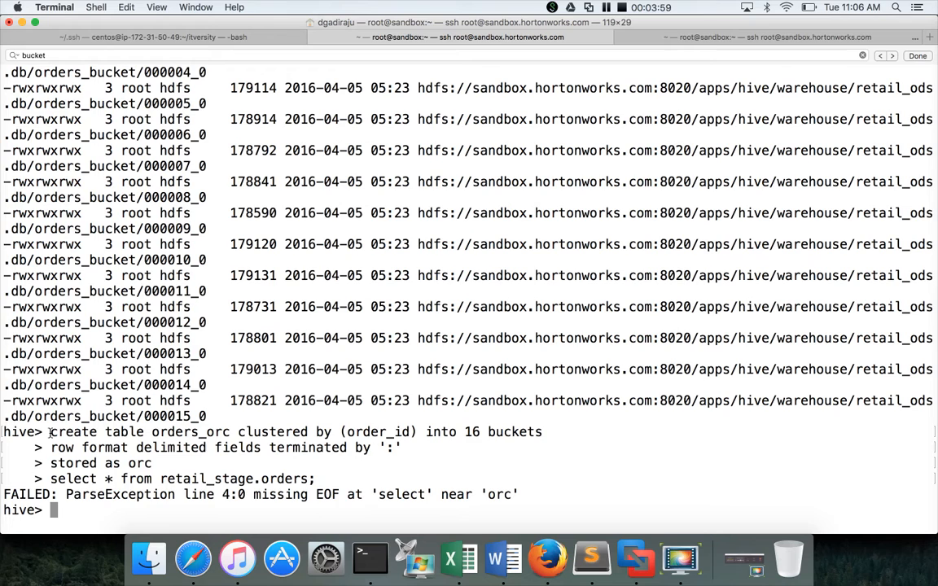
Step: Re-enter the create table, row format and stored as orc lines from command history
key(Up)
key(Up)
key(Up)
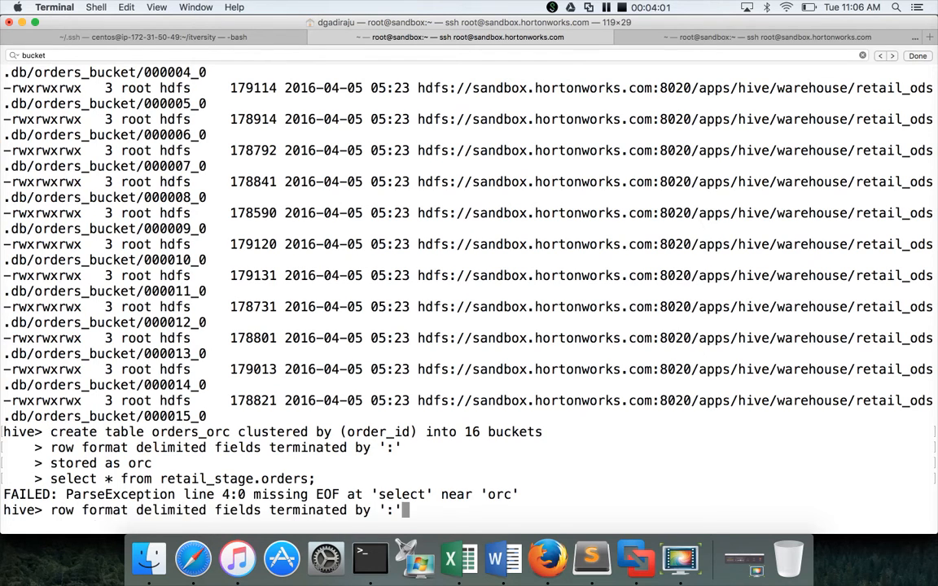
key(Up)
key(Return)
key(Up)
key(Up)
key(Up)
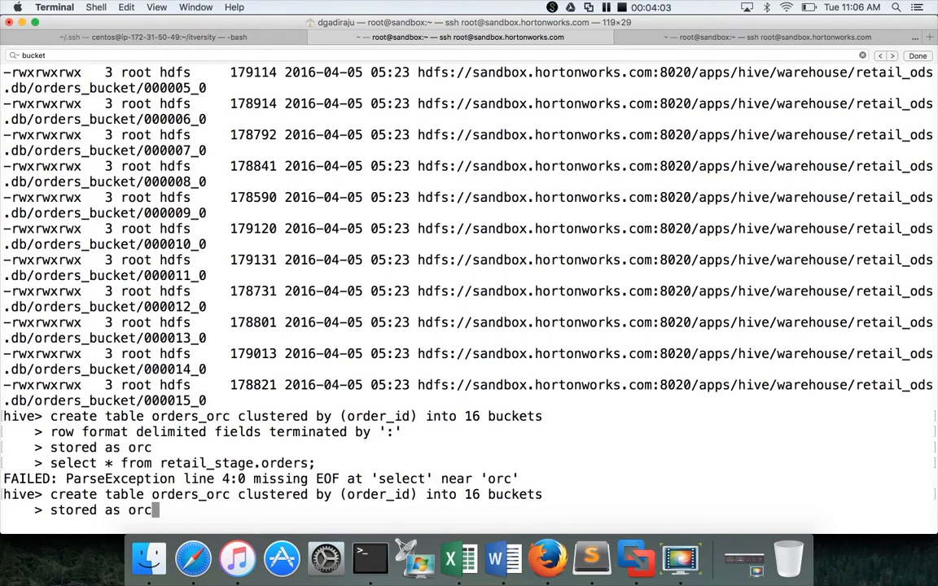
key(Up)
key(Up)
key(Up)
key(Down)
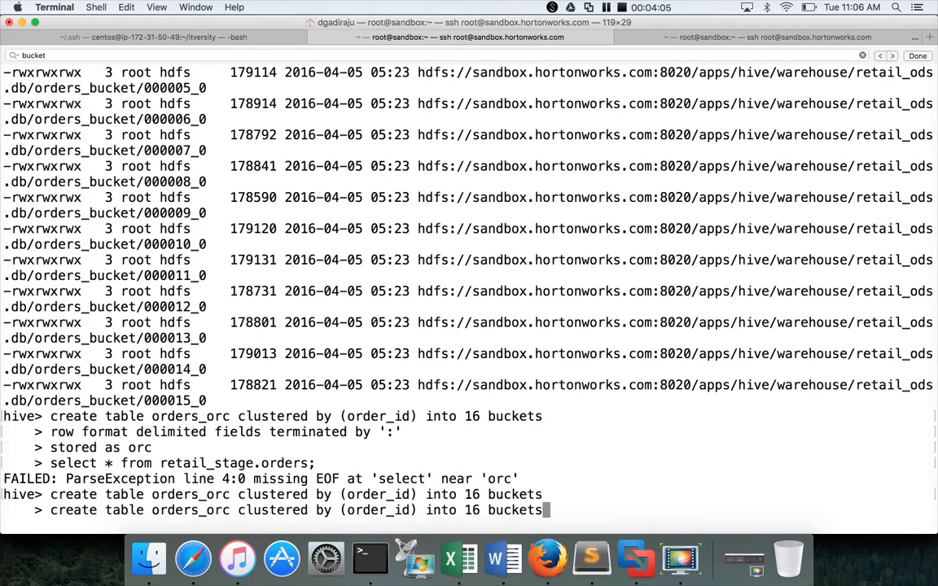
key(Down)
key(Down)
key(Up)
key(Return)
key(Up)
key(Up)
key(Up)
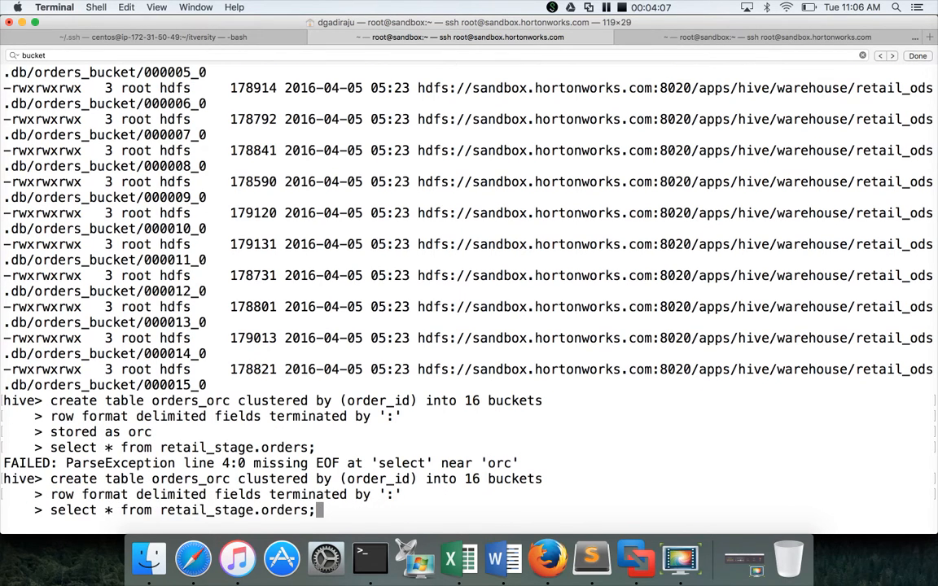
key(Up)
key(Return)
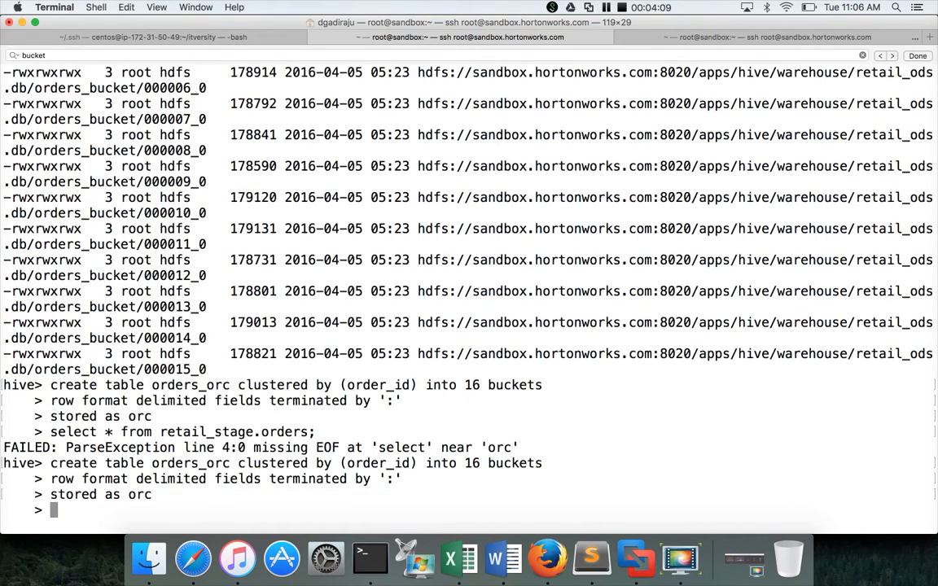
text(as)
Step: Add 'as' and the select from retail_stage.orders, failing with CTAS partitioning SemanticException 10068
key(Return)
text(as)
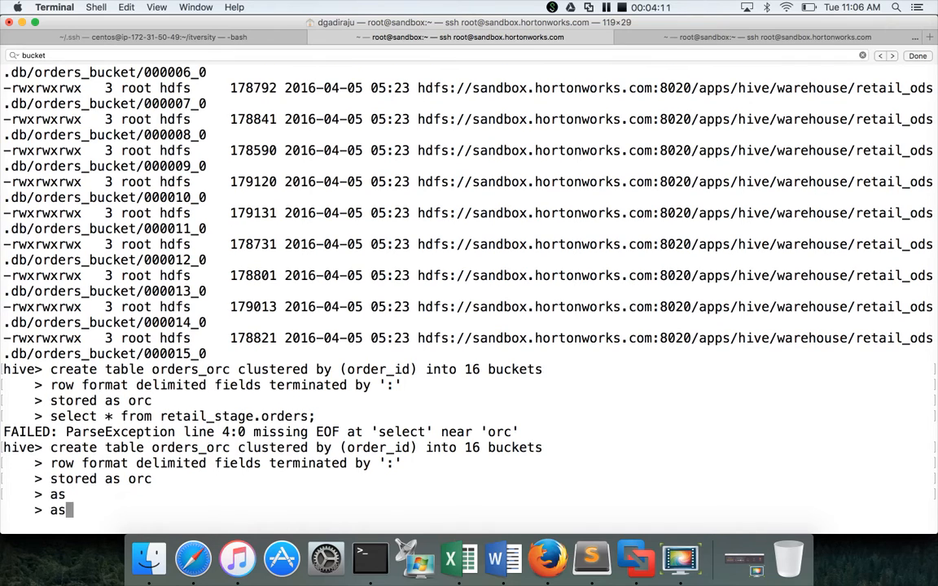
key(Up)
key(Up)
key(Up)
key(Up)
key(Return)
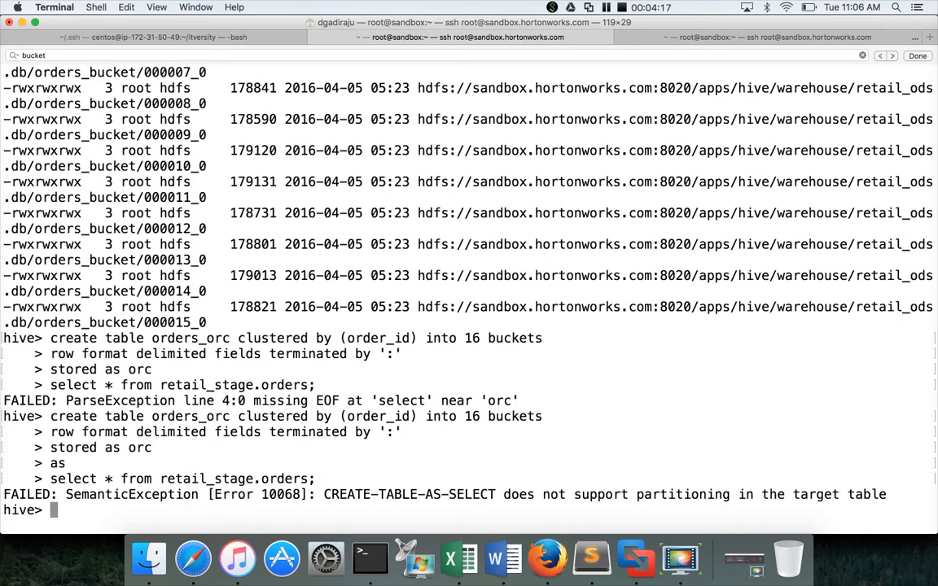
key(Up)
Step: Recall the create table orders_orc line and strip the clustered by ... into 16 buckets clause
key(Up)
key(Up)
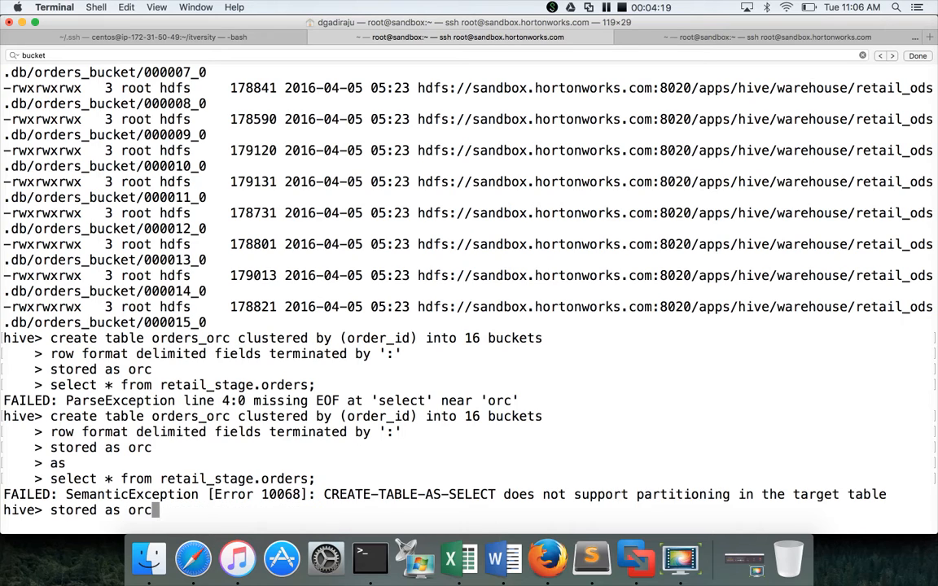
key(Up)
key(Up)
key(BackSpace)
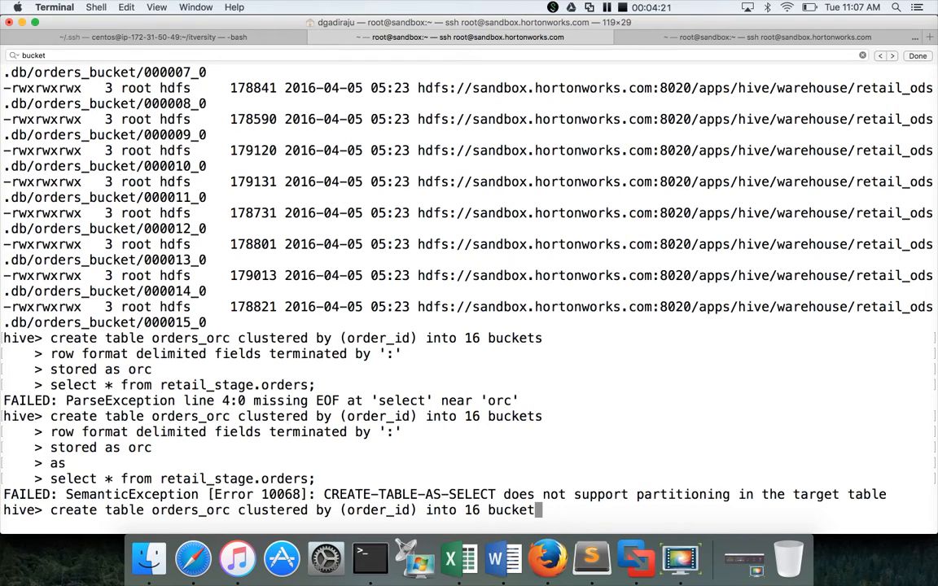
key(BackSpace)
key(BackSpace)
key(BackSpace)
key(BackSpace)
key(BackSpace)
key(BackSpace)
key(BackSpace)
key(BackSpace)
key(BackSpace)
key(BackSpace)
key(BackSpace)
key(BackSpace)
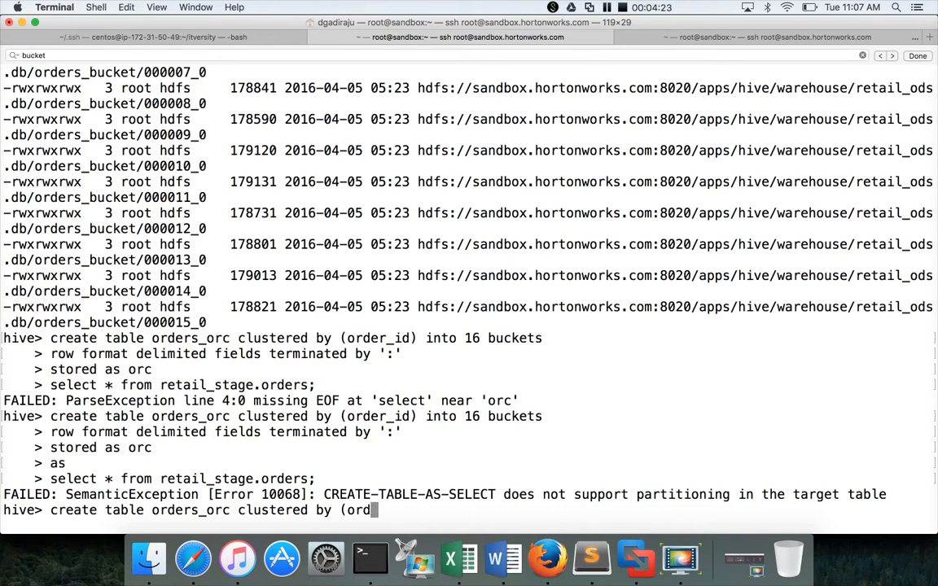
key(BackSpace)
key(BackSpace)
key(BackSpace)
key(BackSpace)
key(BackSpace)
key(BackSpace)
key(BackSpace)
key(BackSpace)
key(BackSpace)
key(BackSpace)
key(BackSpace)
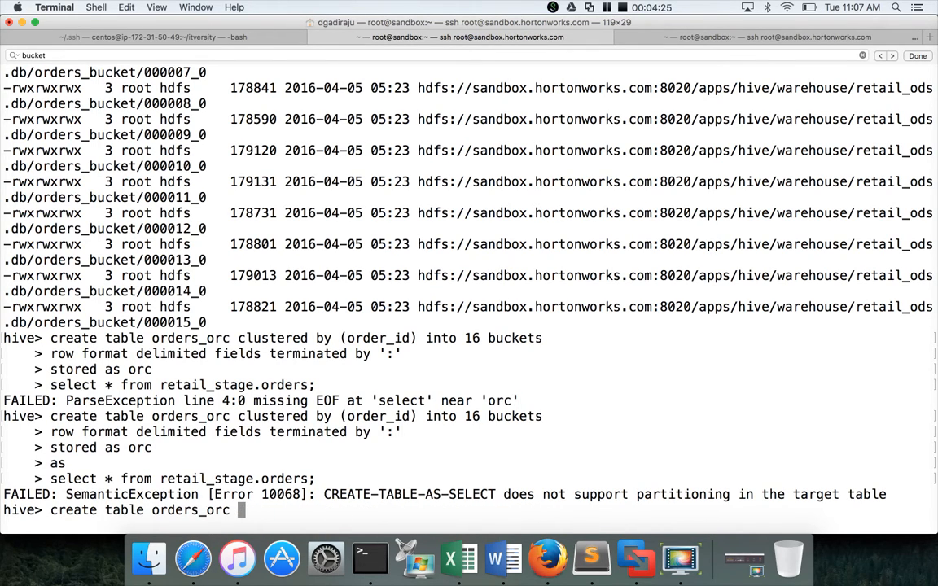
key(BackSpace)
key(Return)
Step: Re-enter the row format delimited and stored as orc clauses from history
key(Up)
key(Up)
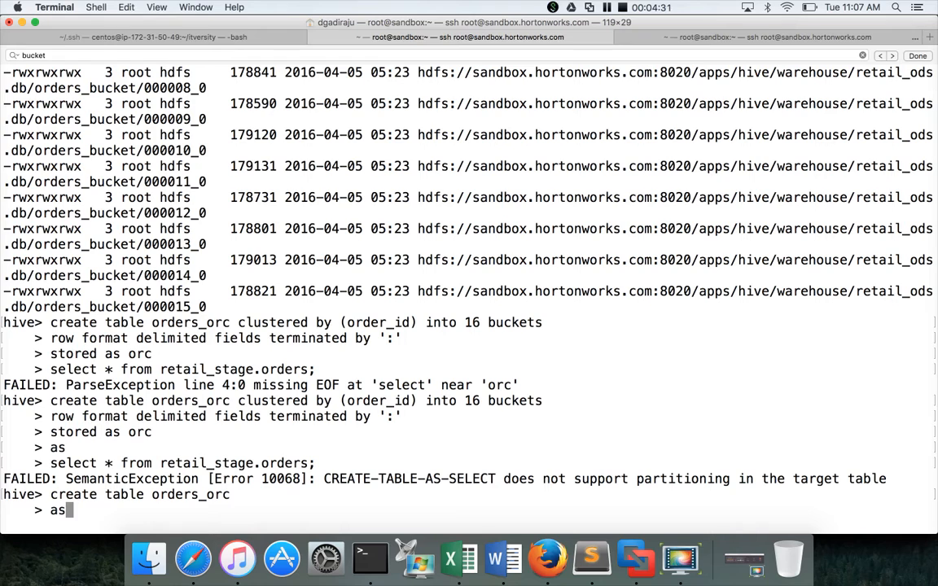
key(Up)
key(Up)
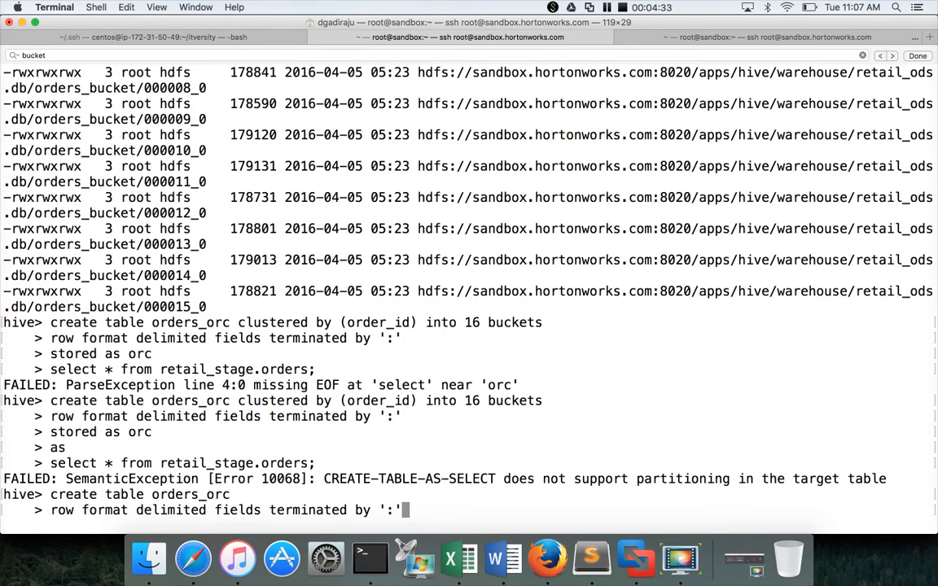
key(Return)
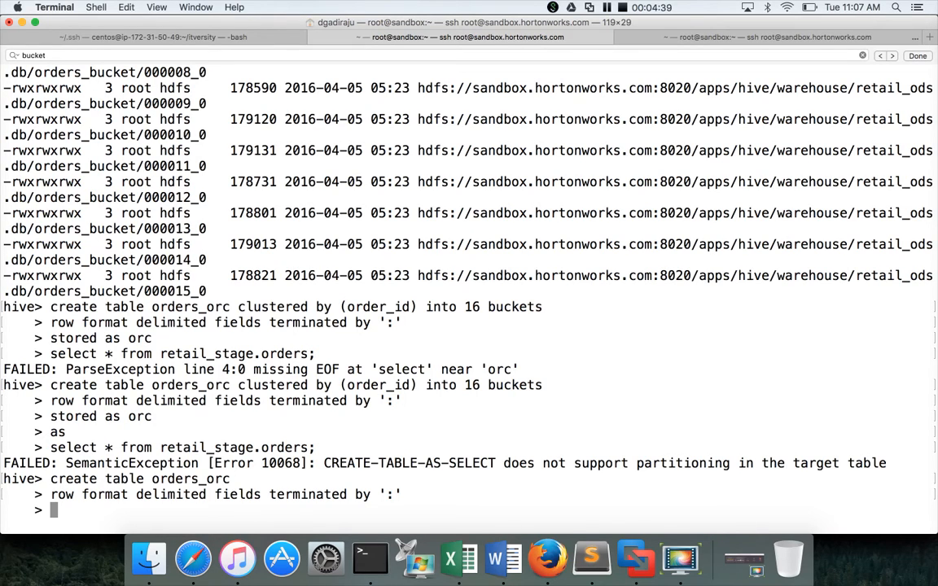
key(Up)
key(Up)
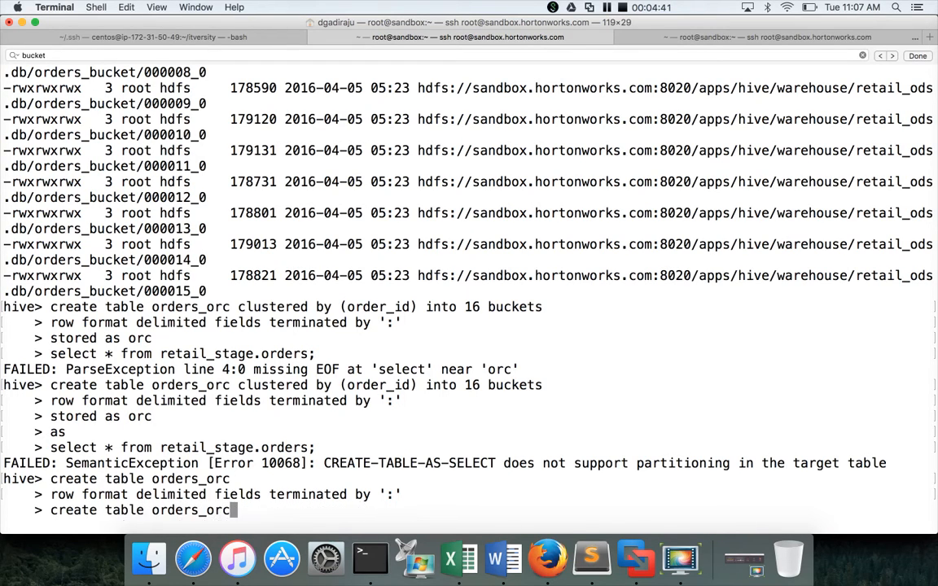
key(Up)
key(Up)
key(Up)
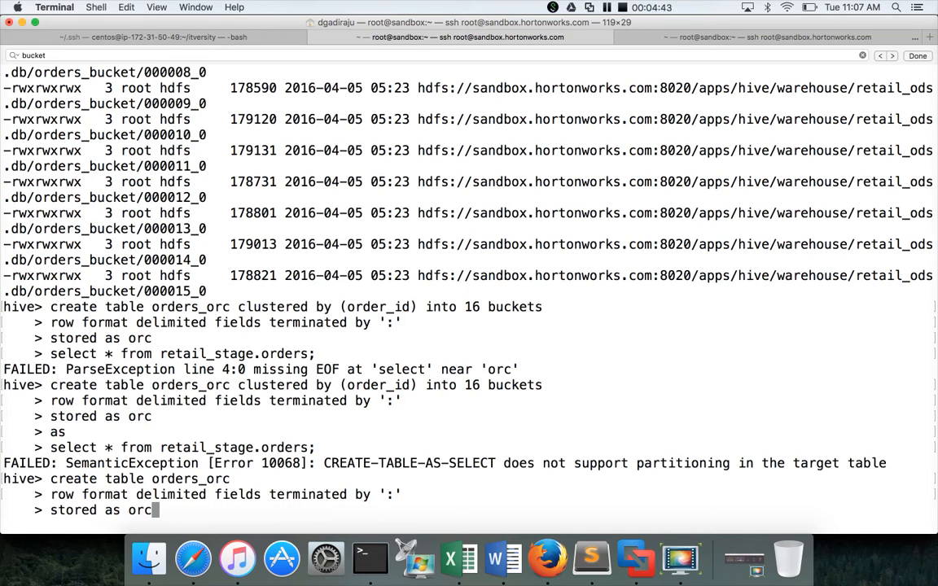
key(Return)
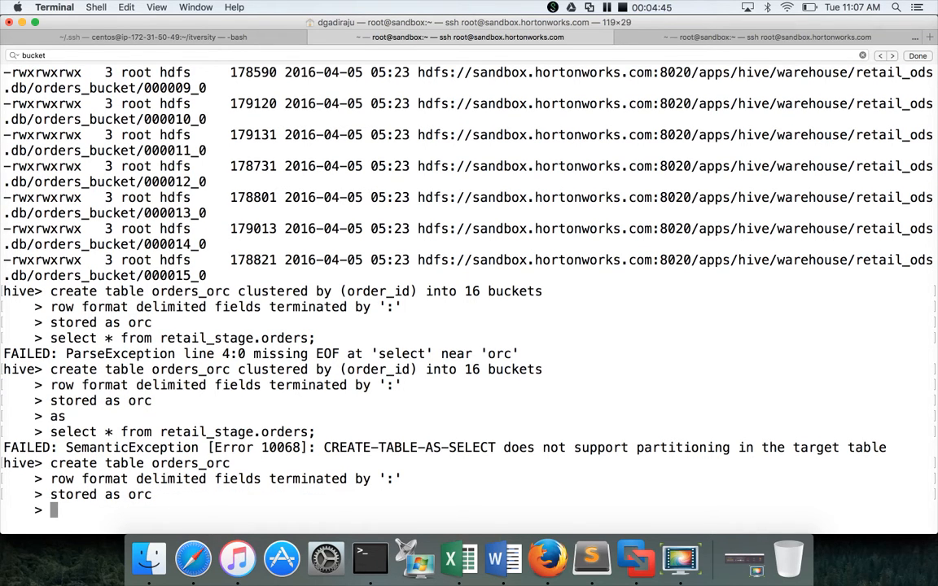
key(super+Tab)
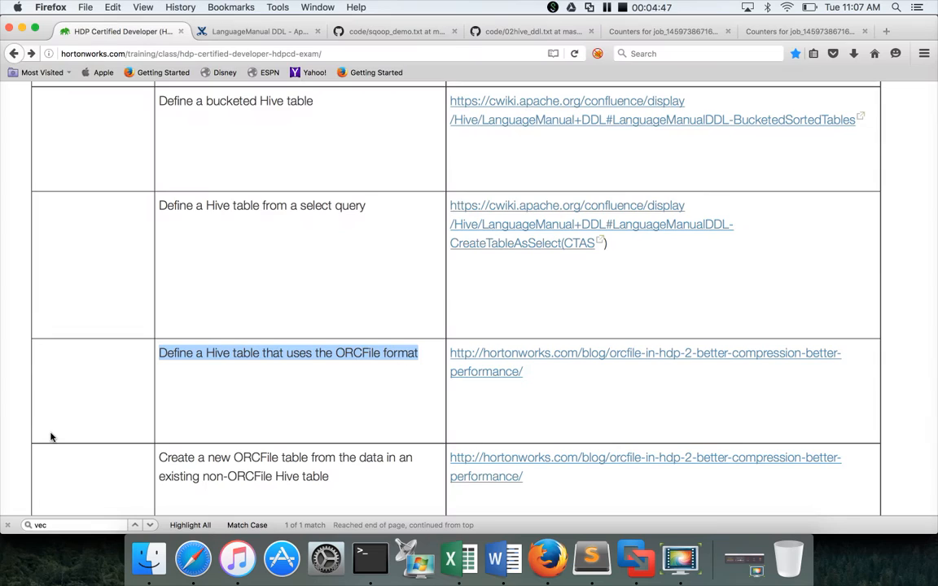
key(super+Tab)
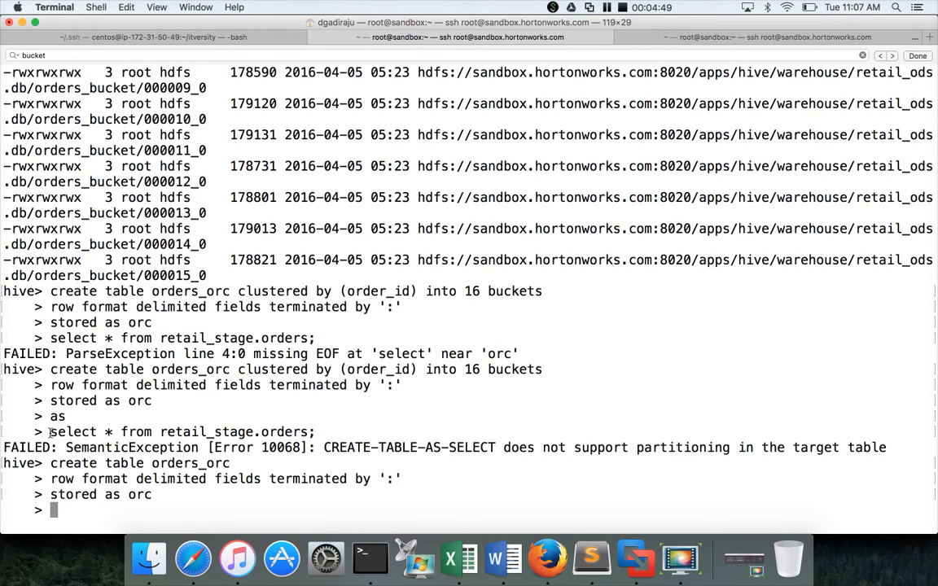
Step: Run the statement with select from retail_stage.orders but no 'as', failing with a ParseException at 'select'
key(Up)
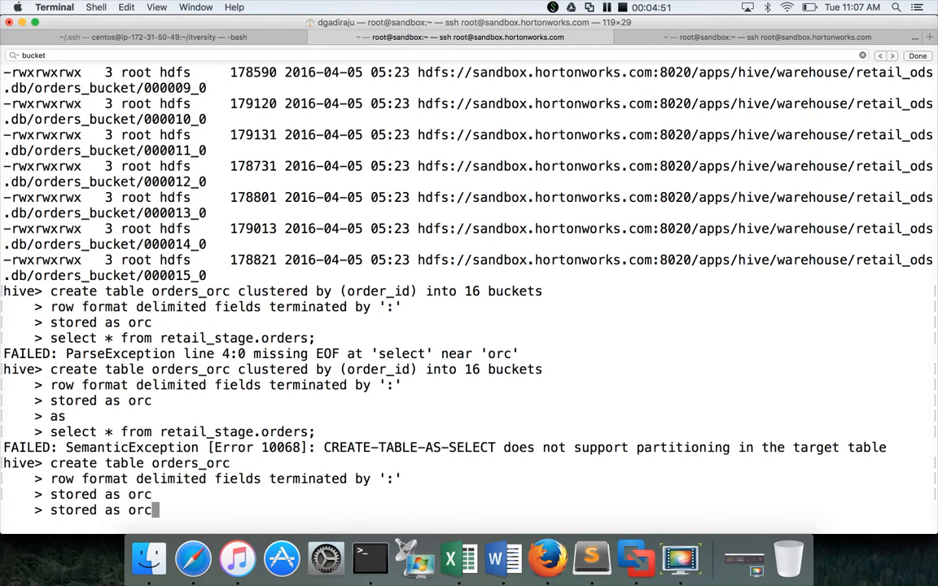
key(Up)
key(Up)
key(Up)
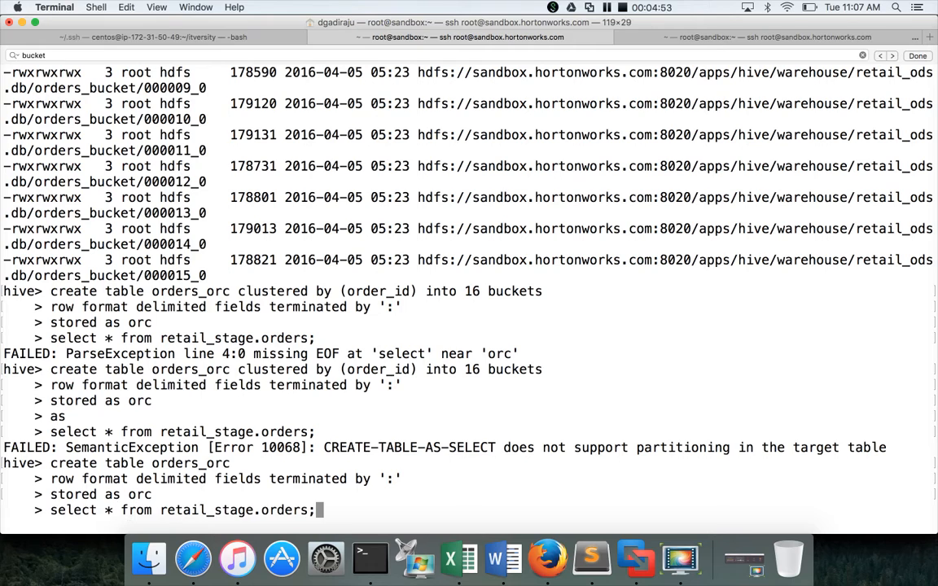
key(Return)
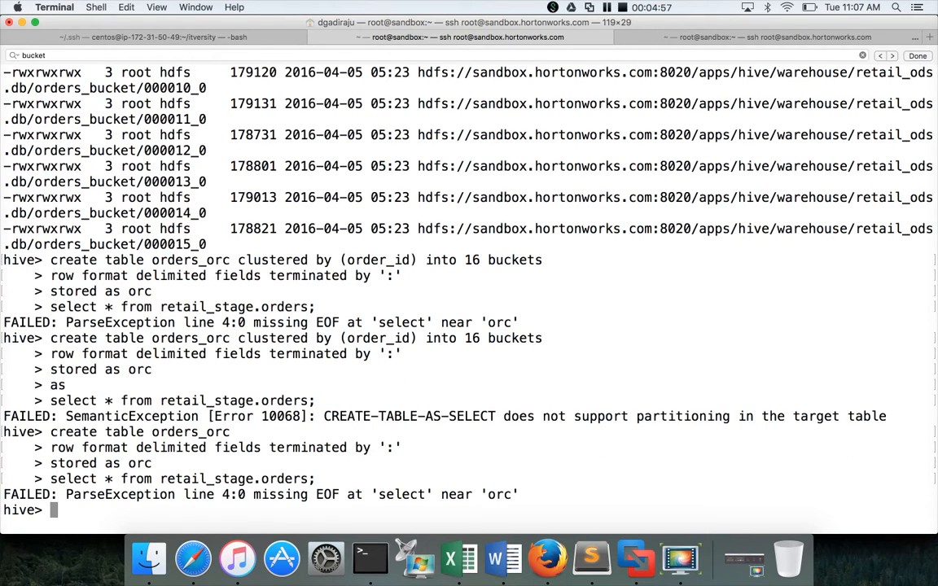
key(Up)
key(Up)
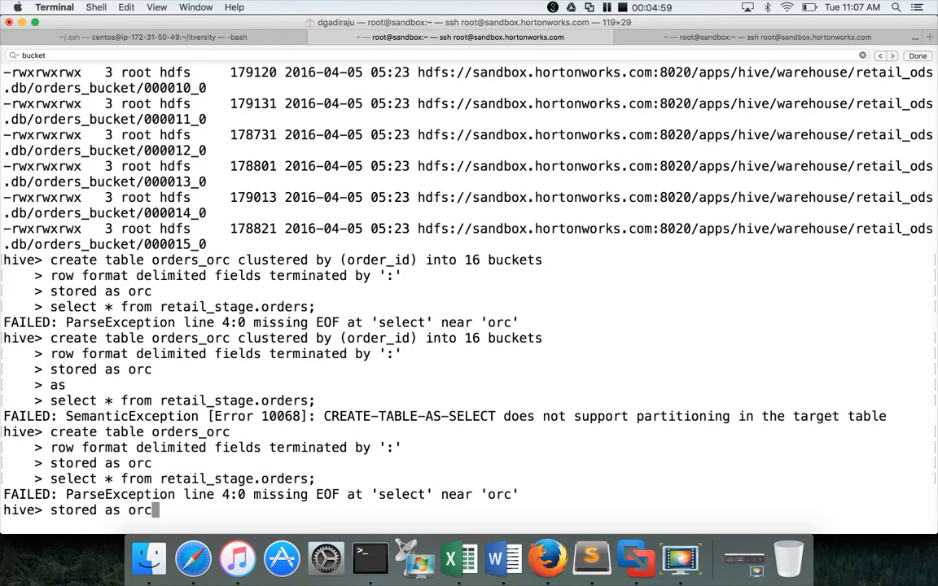
key(Down)
Step: Submit a recalled create table line and end it early, abandoning that attempt
key(ctrl+u)
text(as)
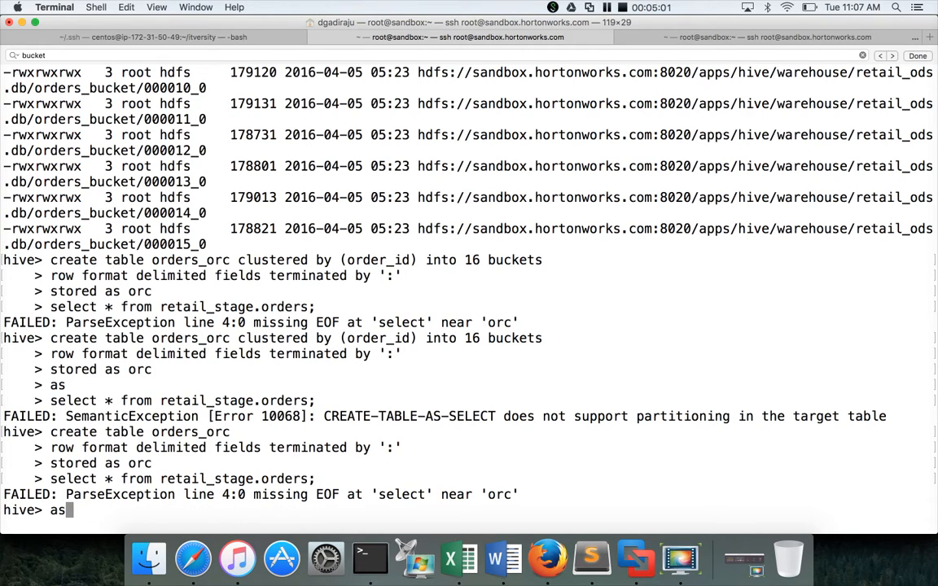
key(Up)
key(Up)
key(Up)
key(Up)
key(Up)
key(Up)
key(Return)
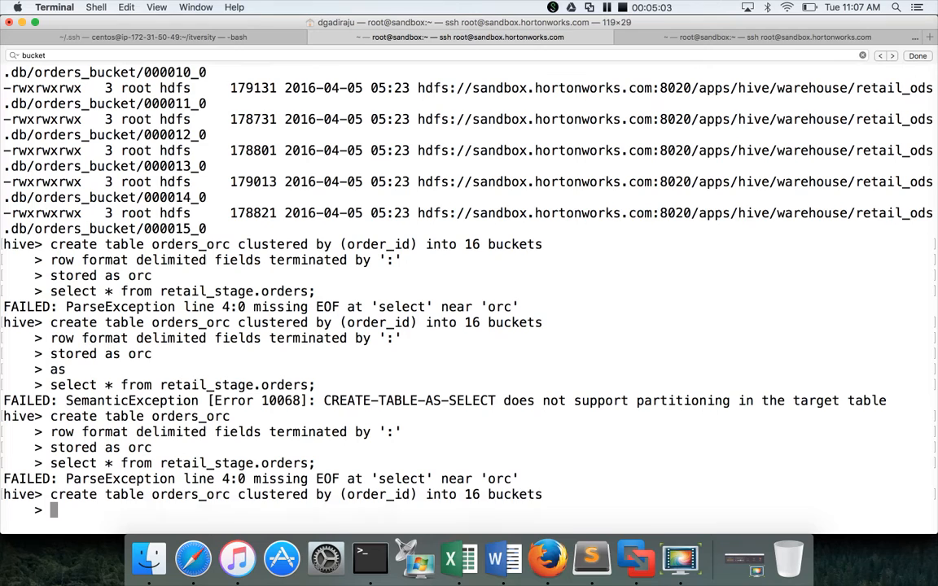
key(Up)
key(Up)
key(Up)
key(Up)
key(Down)
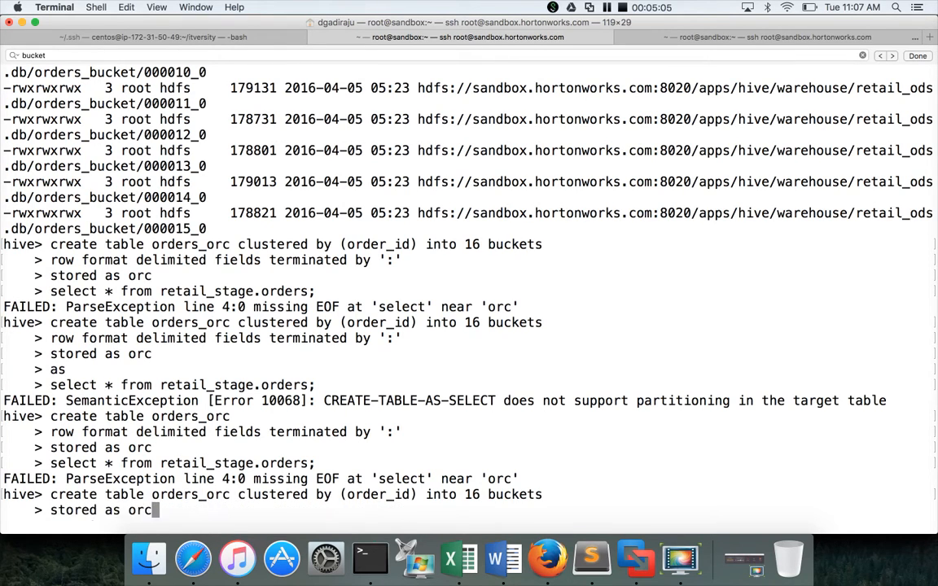
key(Down)
key(Down)
key(Down)
text(;)
key(Return)
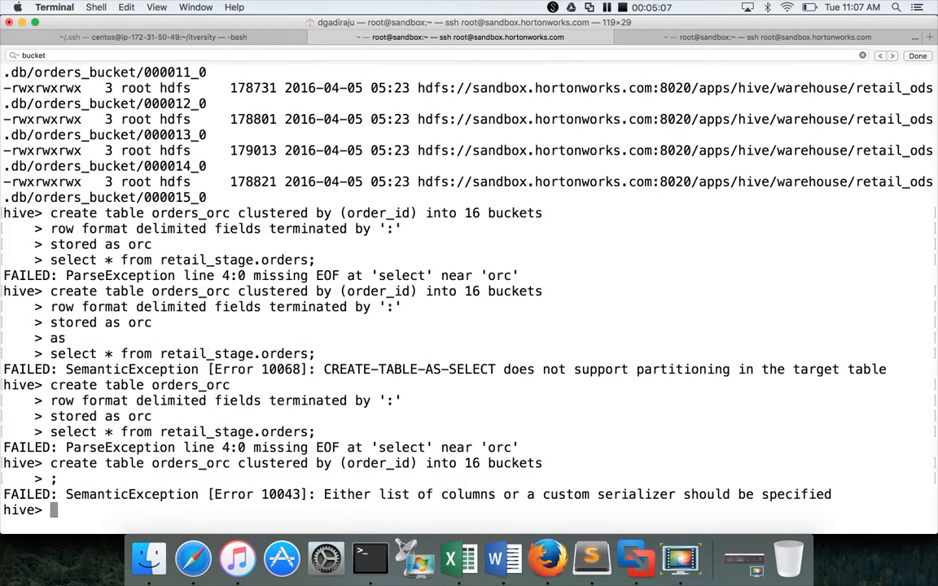
Step: Re-enter the unbucketed create table orders_orc, row format delimited and stored as orc lines from history
key(Up)
key(Up)
key(Up)
key(Up)
key(Up)
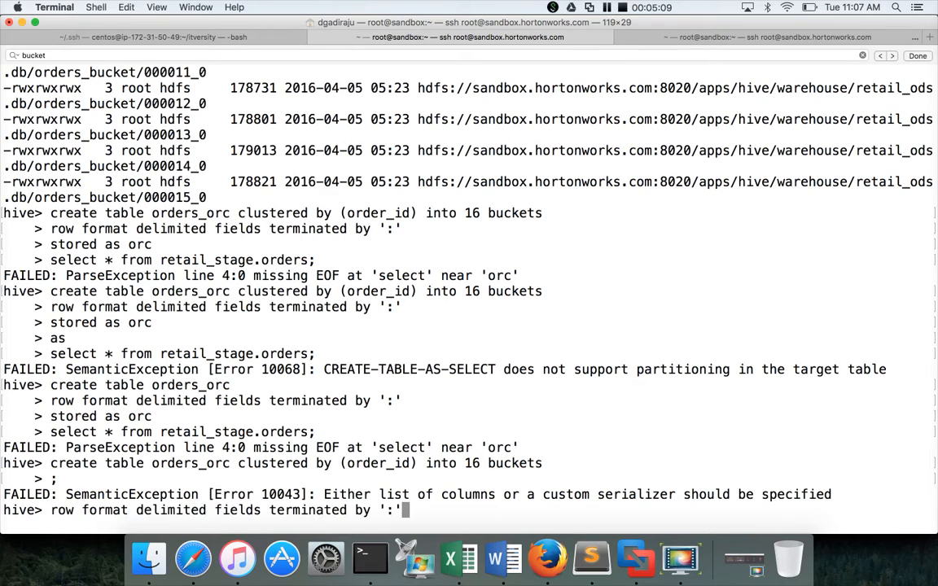
key(Up)
key(Return)
key(Up)
key(Up)
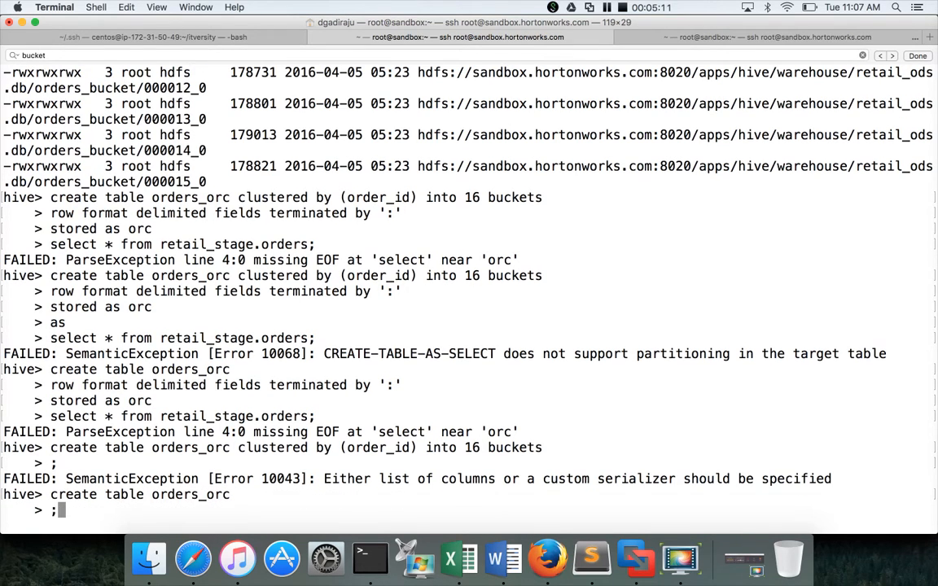
key(Up)
key(Up)
key(Up)
key(Up)
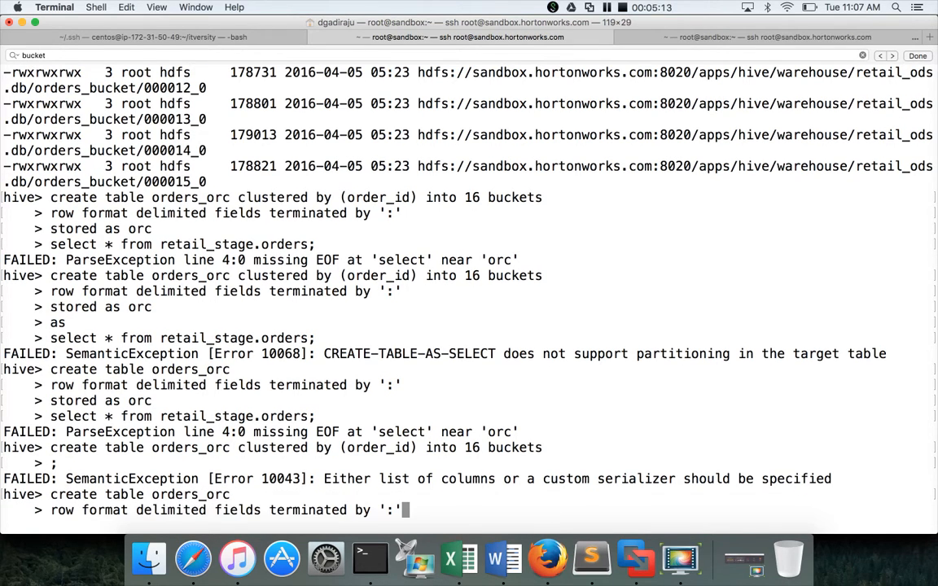
key(Return)
key(Up)
key(Up)
key(Up)
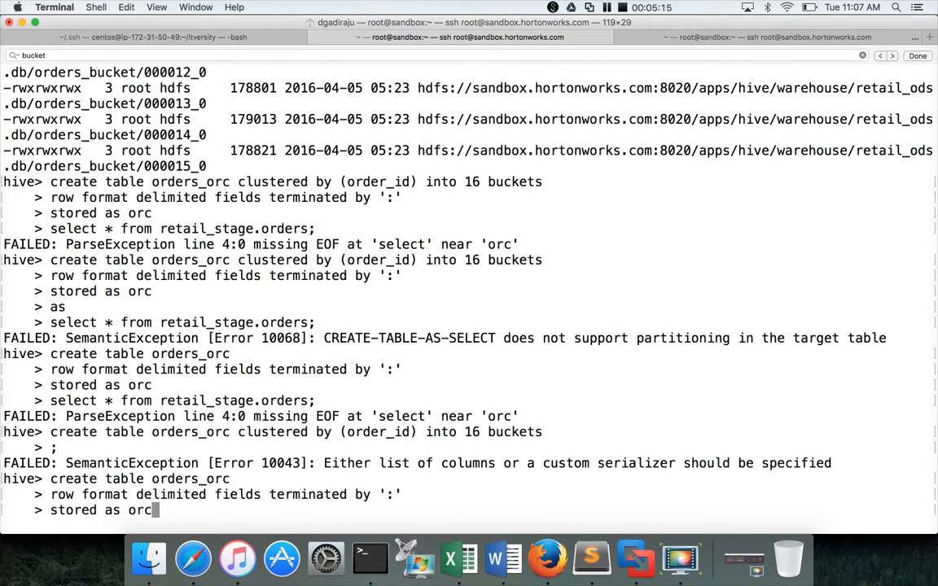
key(Return)
text(as)
Step: Add 'as' and the select from retail_stage.orders, launching the create-table-as-select Hive job
key(Return)
key(Up)
key(Up)
key(Up)
key(Up)
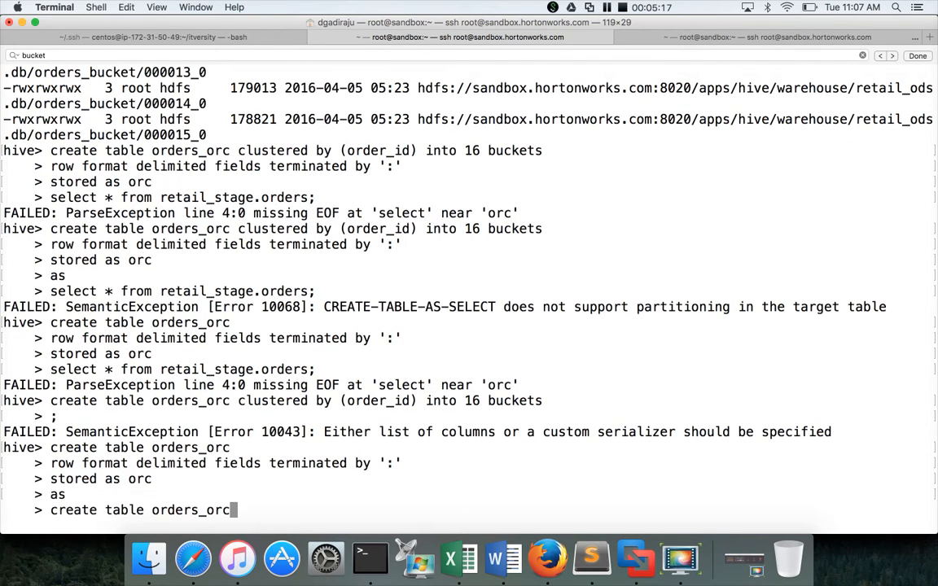
key(Up)
key(Up)
key(Up)
key(Return)
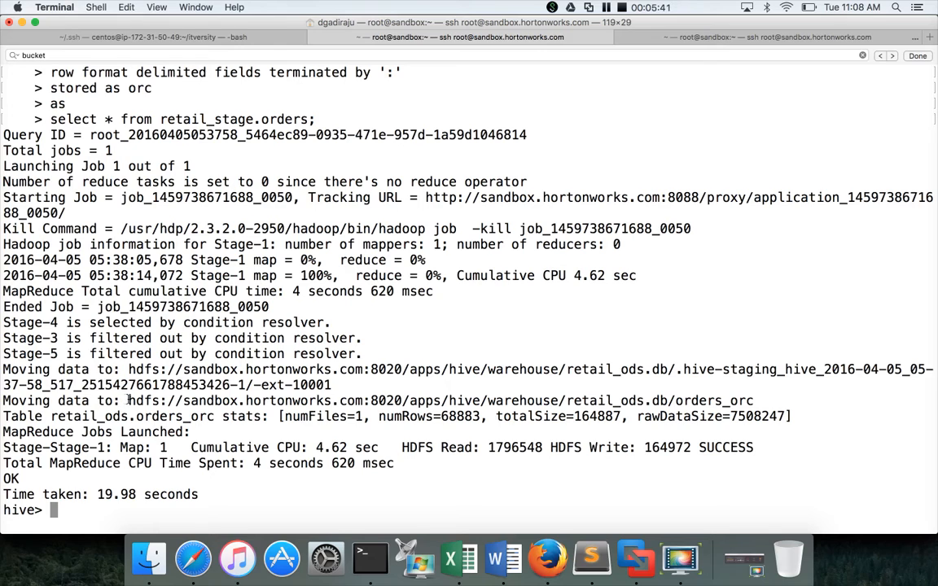
Step: Select the orders_orc HDFS warehouse path from the job's 'Moving data to' output line
drag(128, 401, 755, 401)
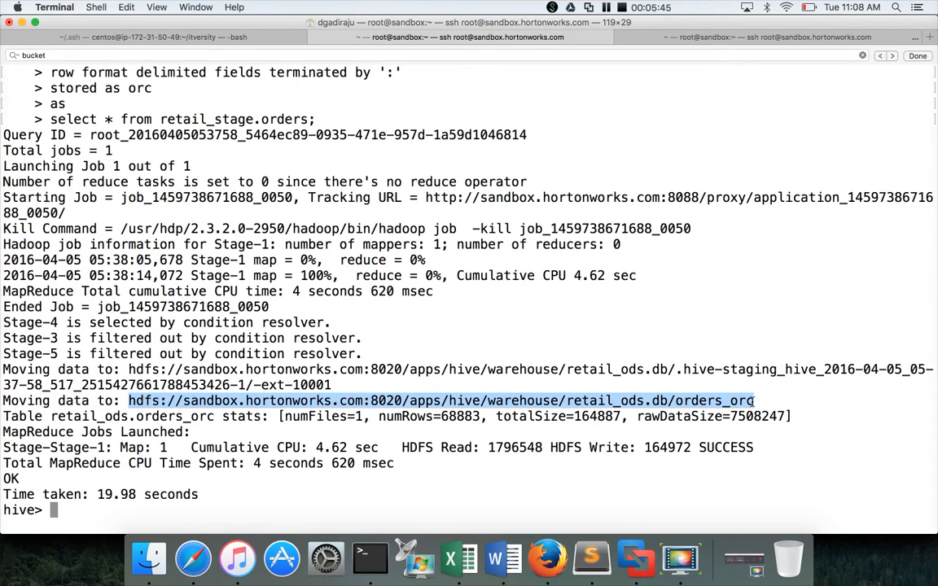
Step: List the orders_orc warehouse directory with dfs -ls, showing one 164887-byte file 000000_0
key(super+c)
text(dfs -ls)
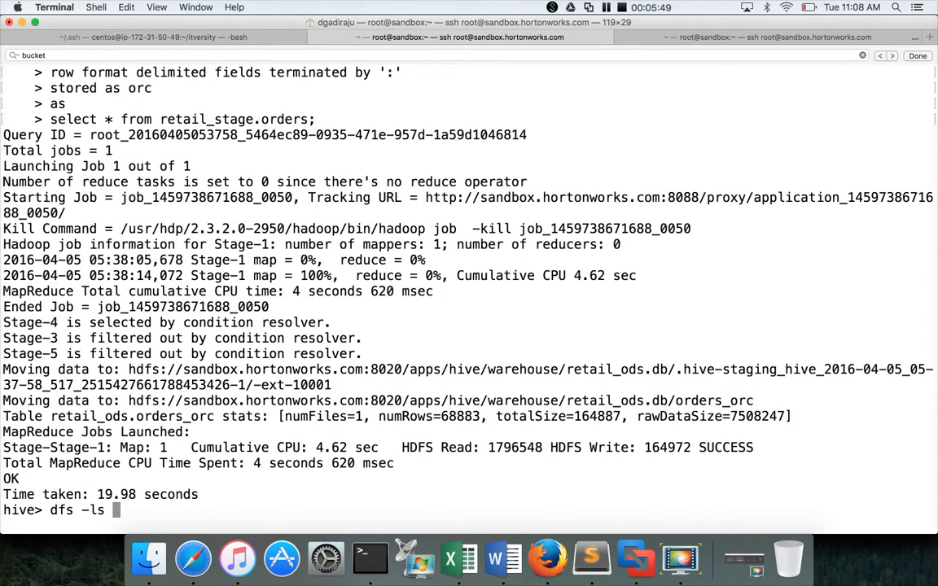
key(super+v)
text(;)
key(Return)
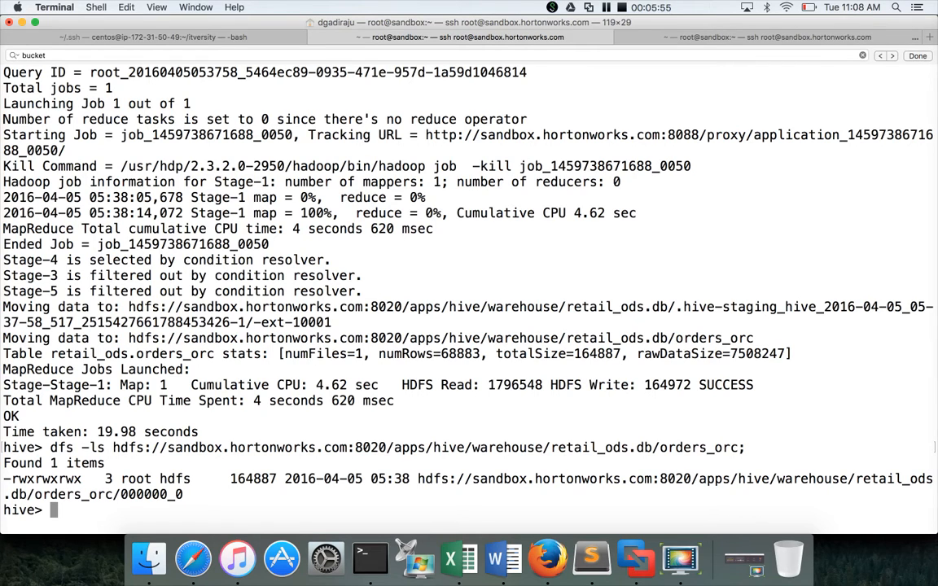
text(desc)
text(ribe f)
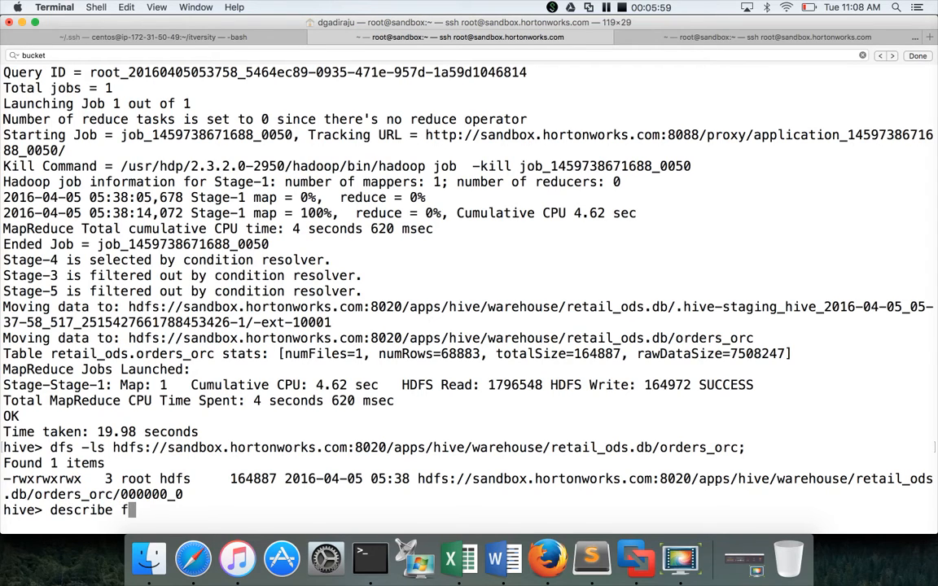
text(ormatted order)
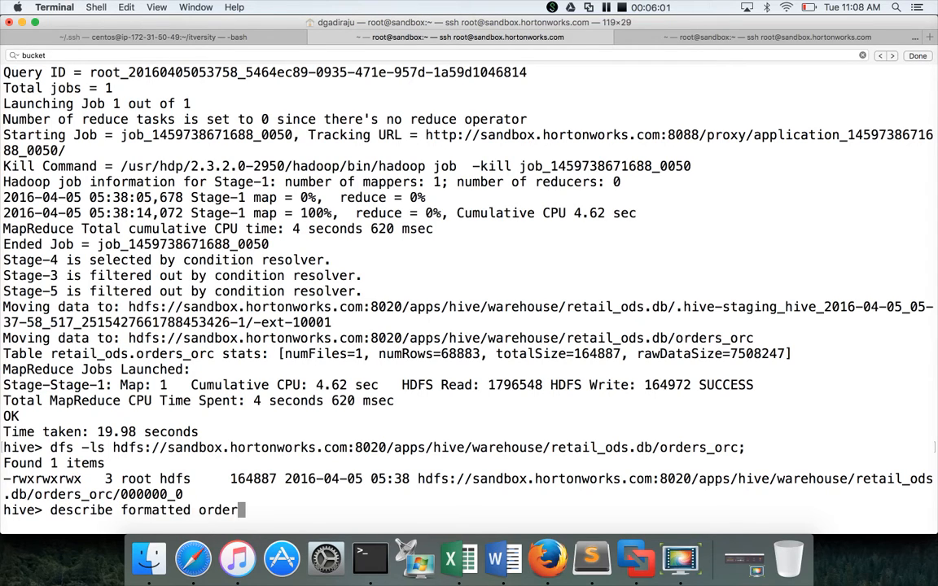
text(s)
text(_orc;)
Step: Run describe formatted orders_orc and highlight the OrcSerde, ORC InputFormat and OutputFormat lines
key(Return)
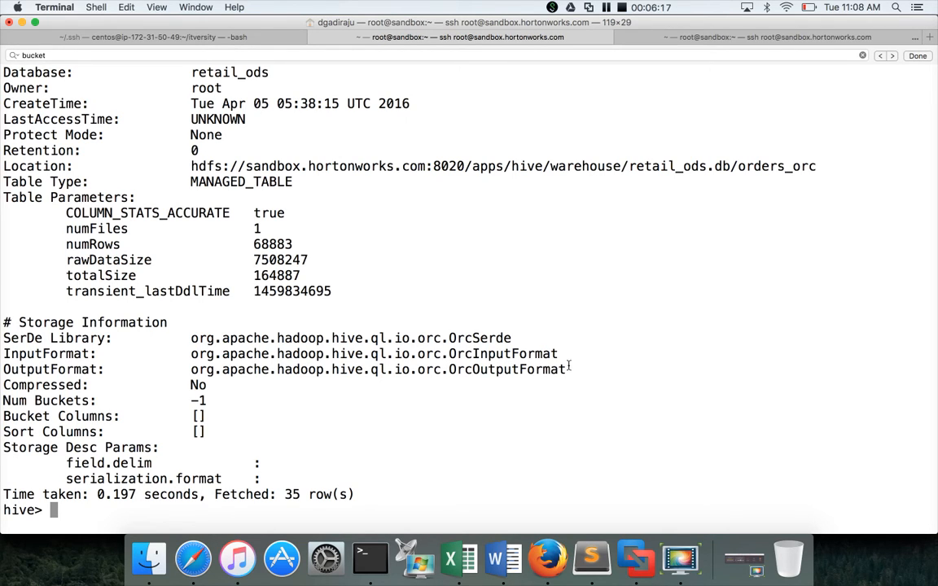
mouse_move(566, 371)
mouse_down()
mouse_move(18, 352)
mouse_move(2, 341)
mouse_up()
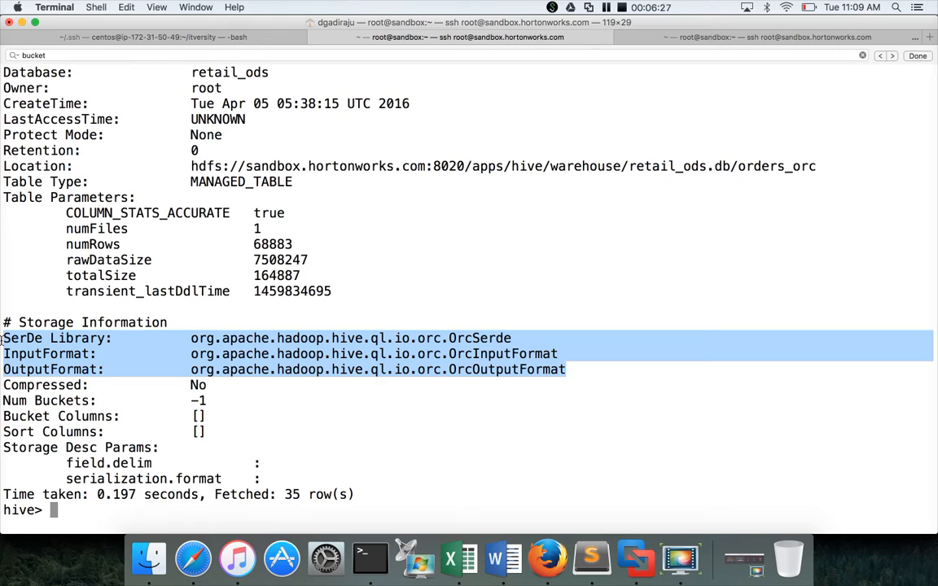
click(547, 558)
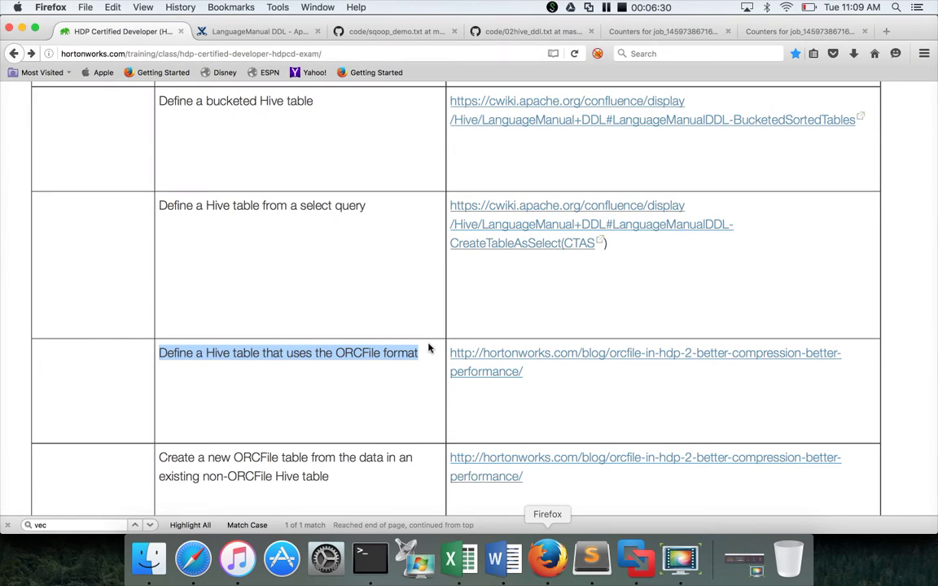
click(295, 31)
scroll(330, 223, down, 5)
scroll(330, 222, down, 5)
scroll(330, 222, down, 5)
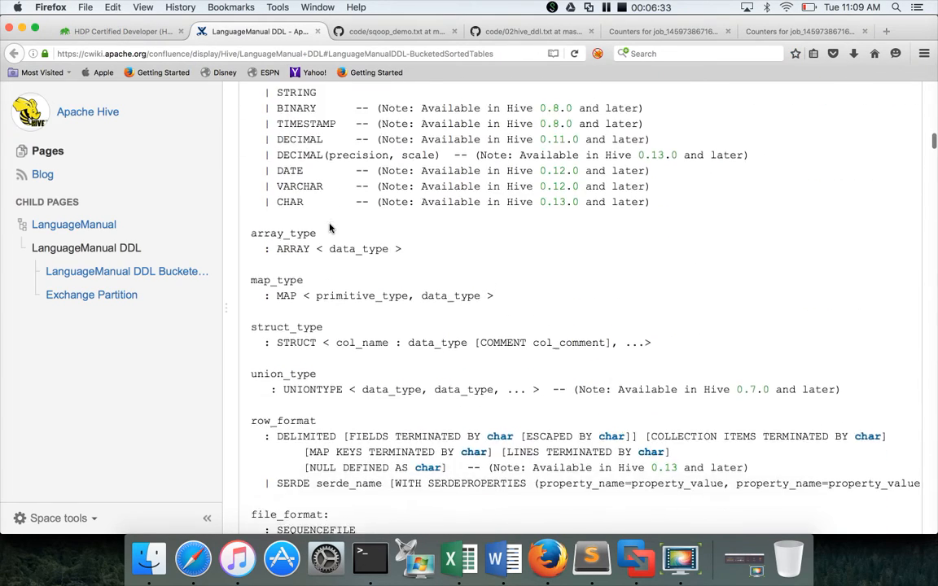
scroll(330, 223, down, 5)
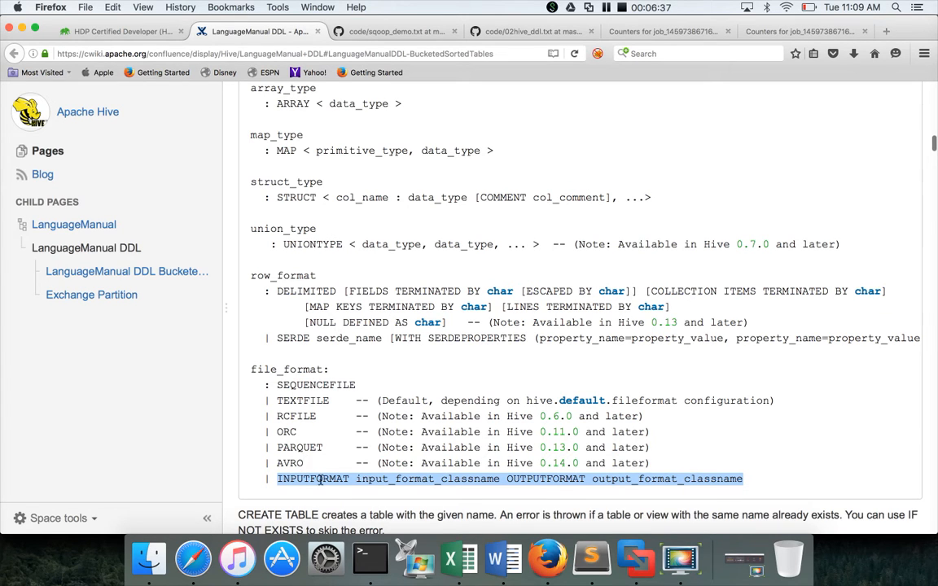
key(super+Tab)
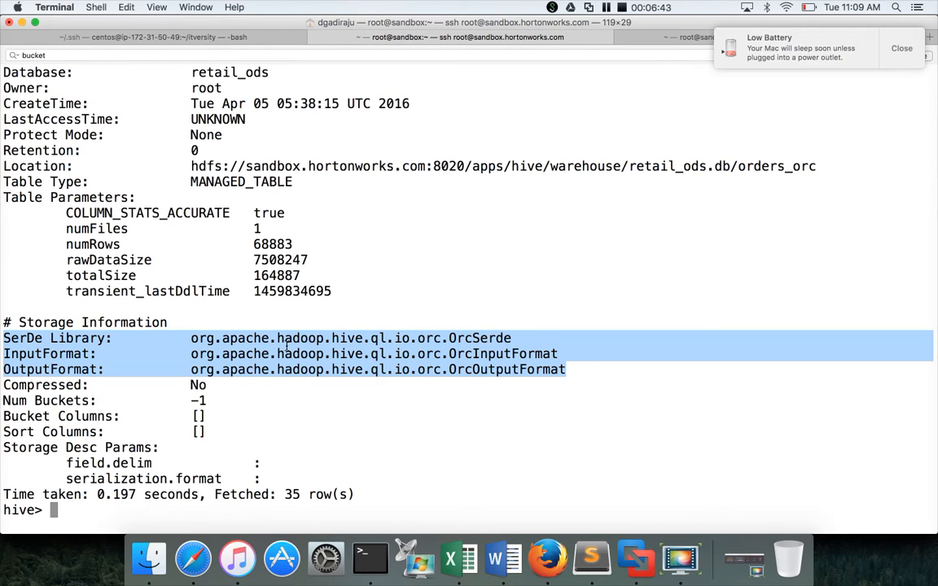
Step: Dismiss the Low Battery notification covering the orders_orc description
click(818, 52)
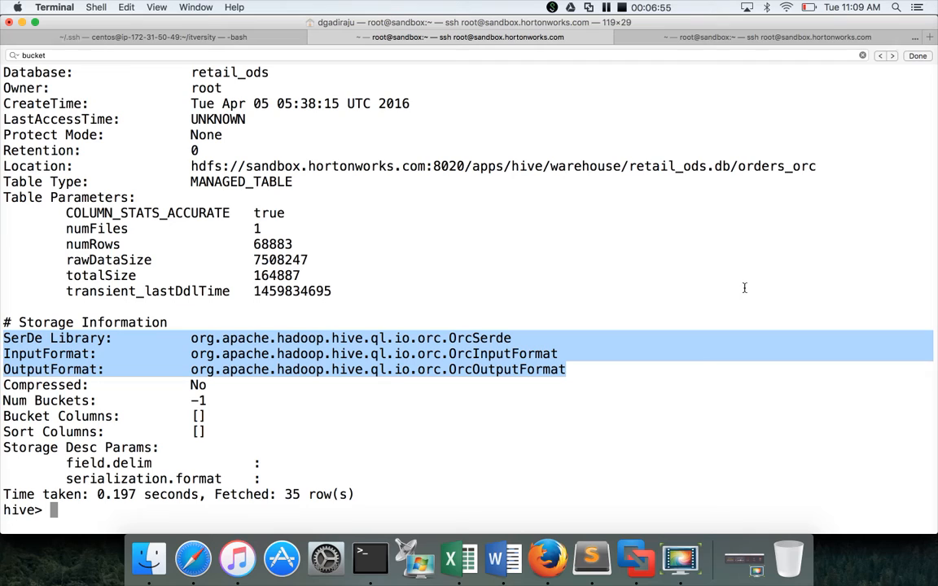
text(show )
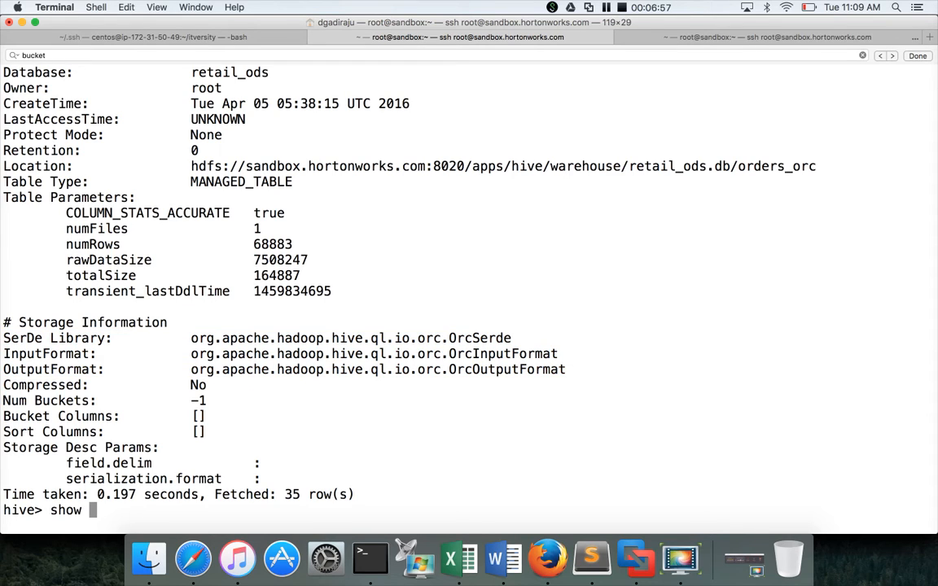
text(create ta)
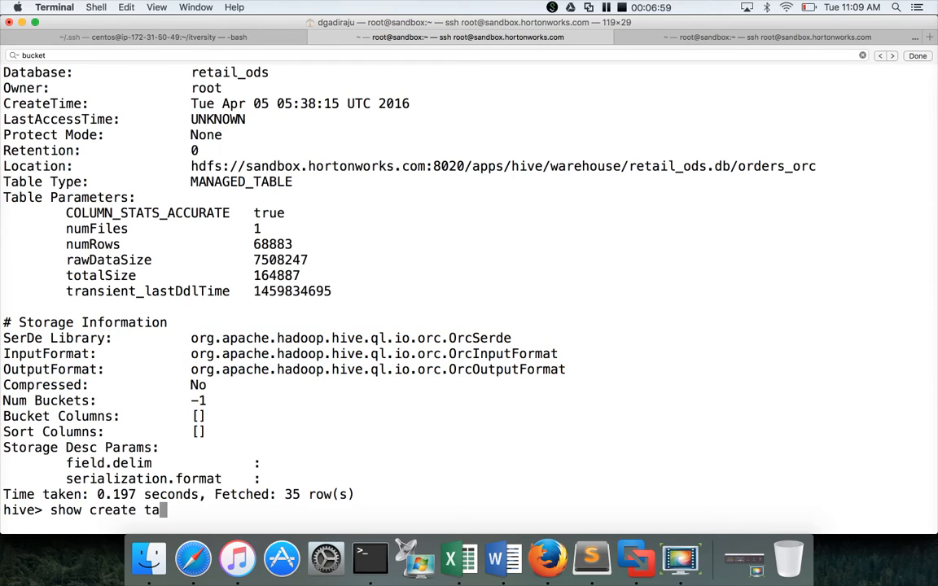
text(ble orders_)
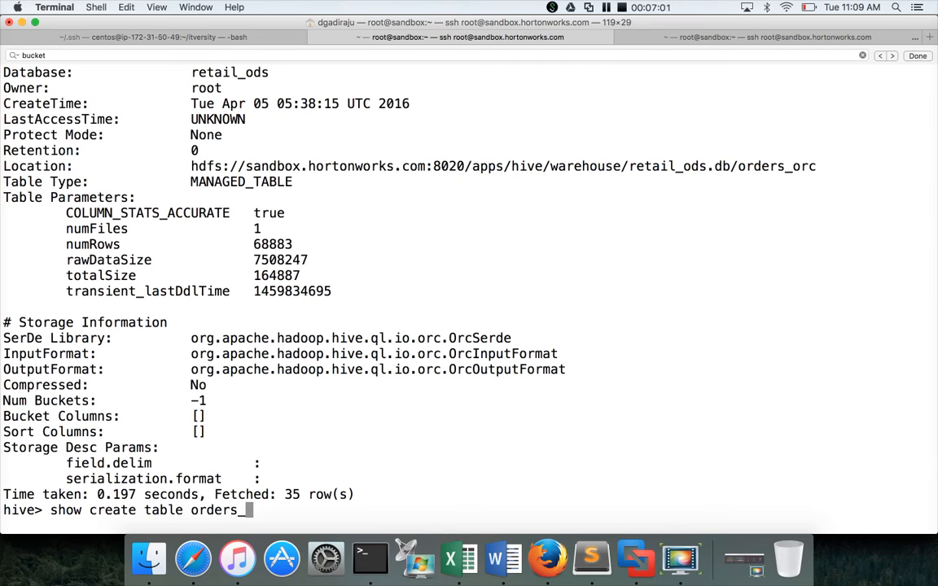
text(orc;)
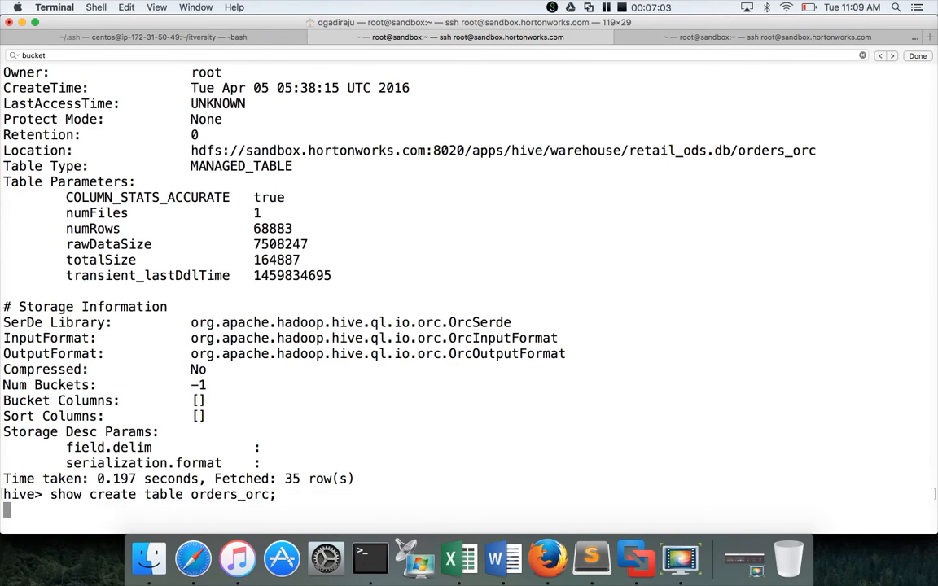
Step: Show the orders_orc definition and highlight its INPUTFORMAT, OUTPUTFORMAT and delimited row-format clauses
key(Return)
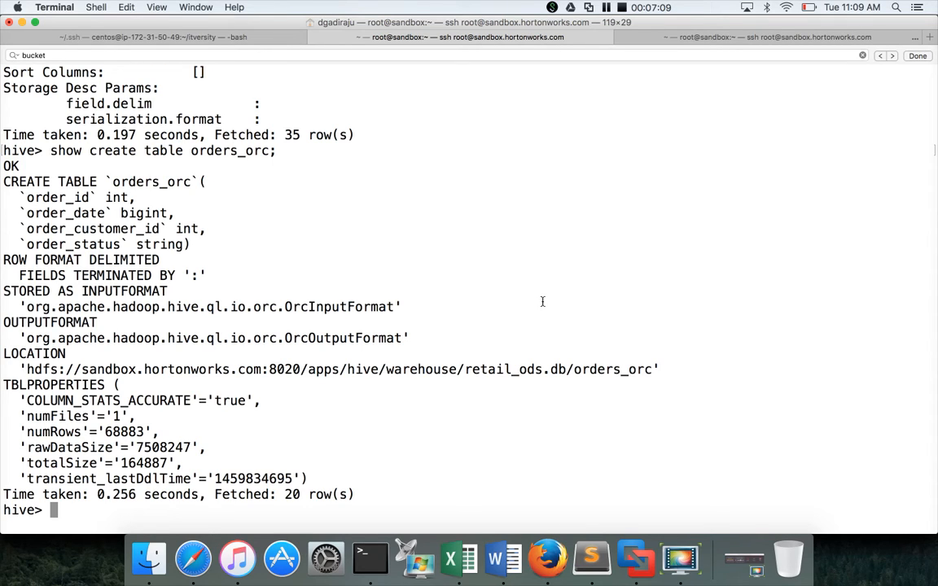
double_click(143, 291)
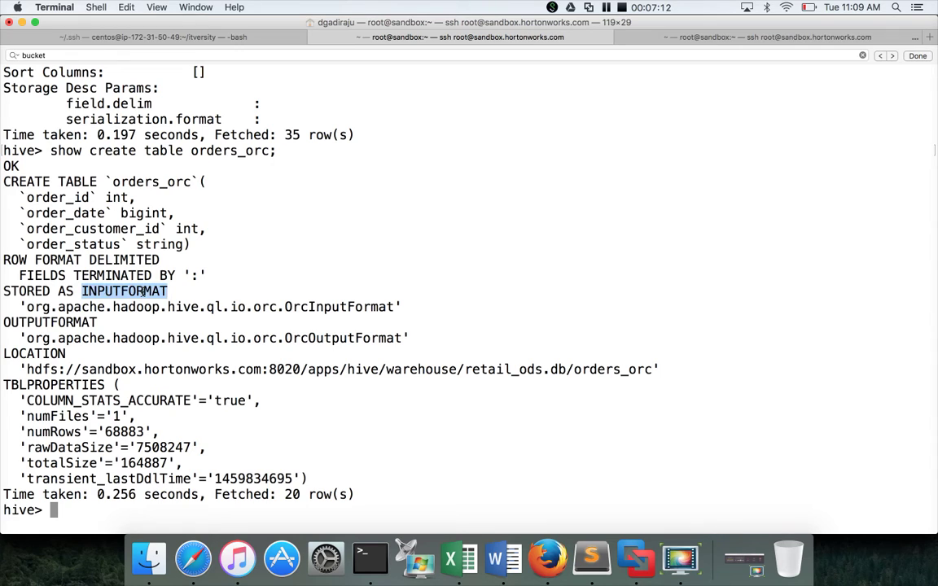
double_click(81, 322)
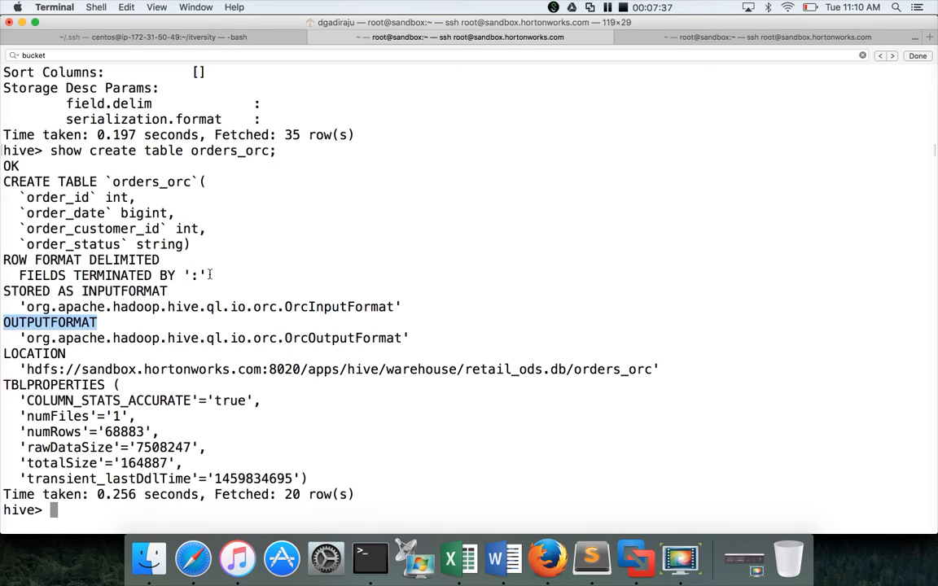
drag(210, 275, 86, 261)
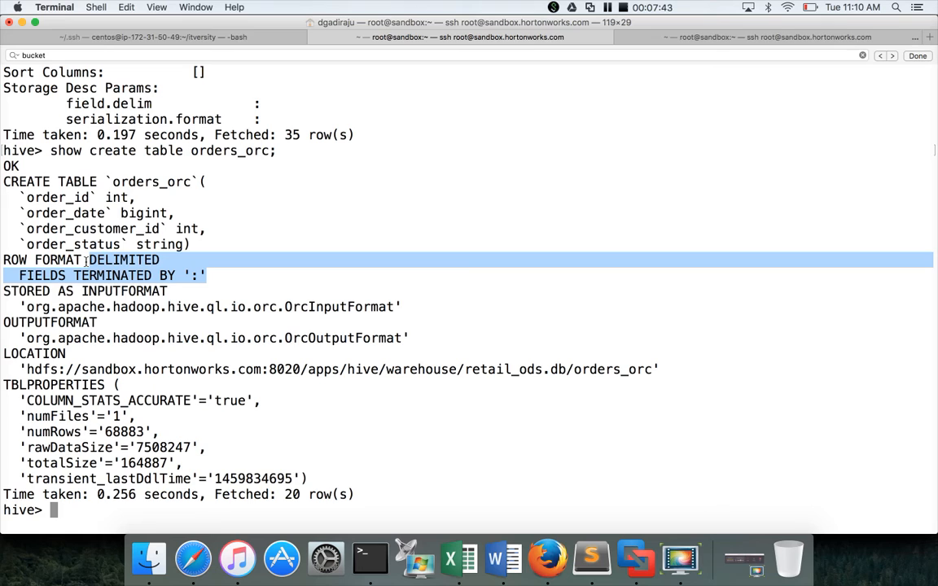
Step: Compare against the Hive DDL wiki page in Firefox, then return to the Hive session
key(super+Tab)
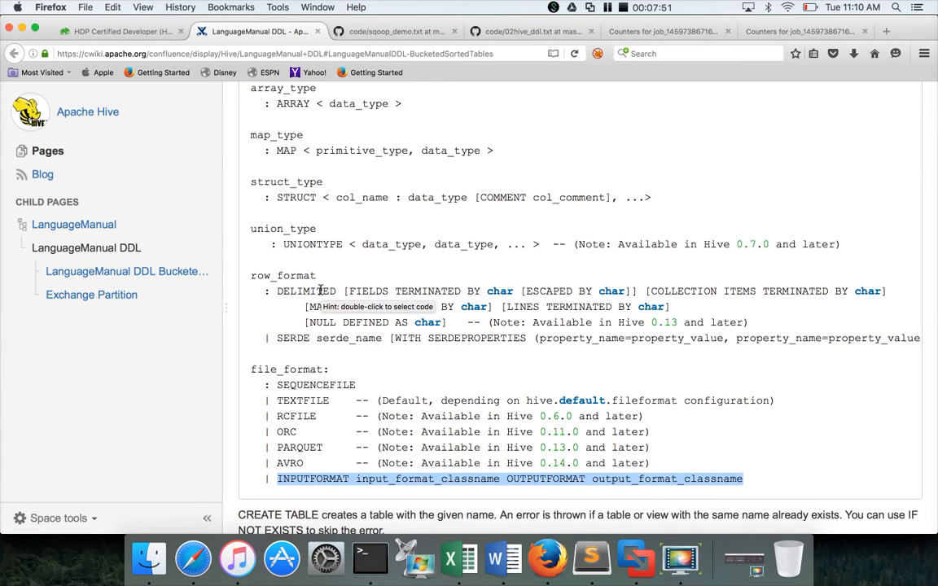
key(super+Tab)
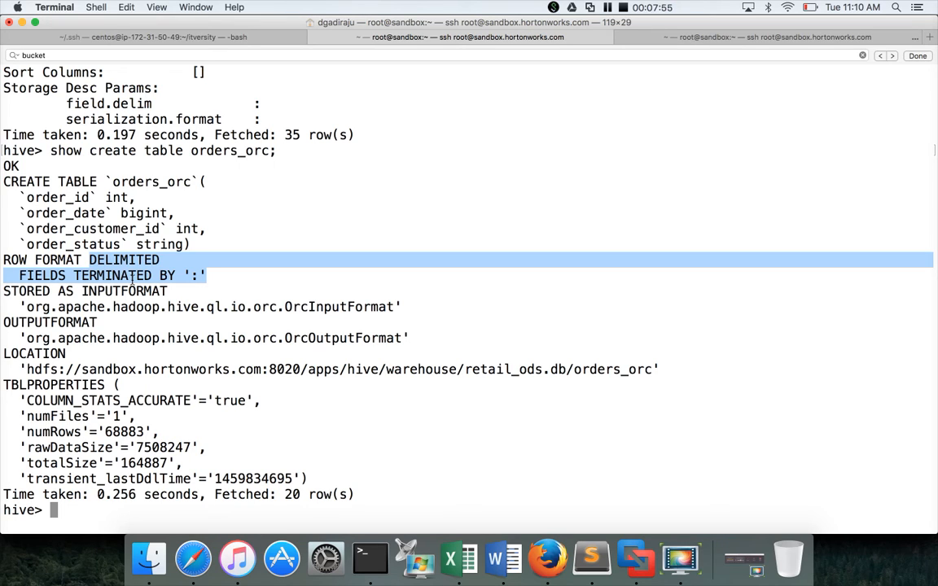
Step: Re-run create table orders_orc with its copied columns stored as ORC, which fails since the table exists
click(203, 276)
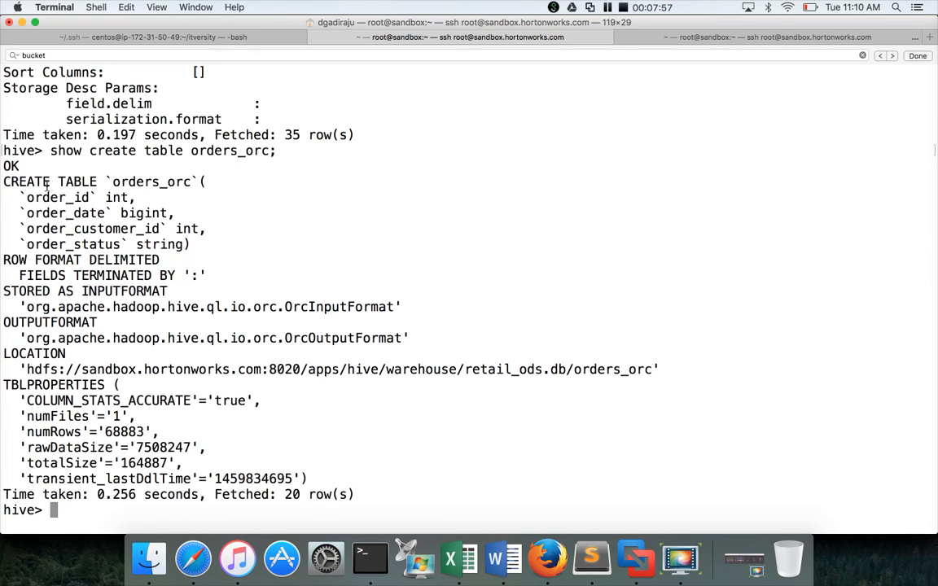
mouse_move(4, 181)
mouse_down()
mouse_move(207, 237)
mouse_move(204, 245)
mouse_up()
key(super+c)
key(super+v)
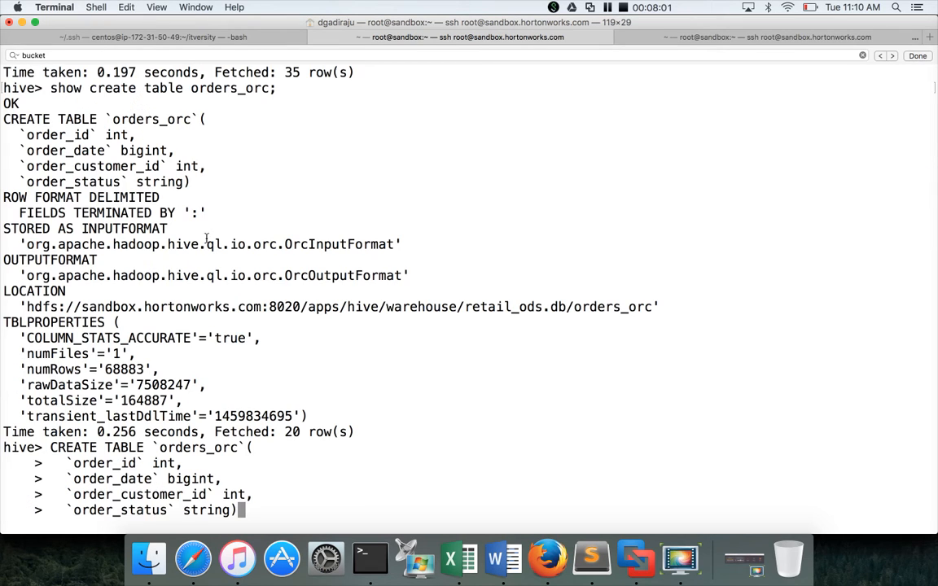
key(Return)
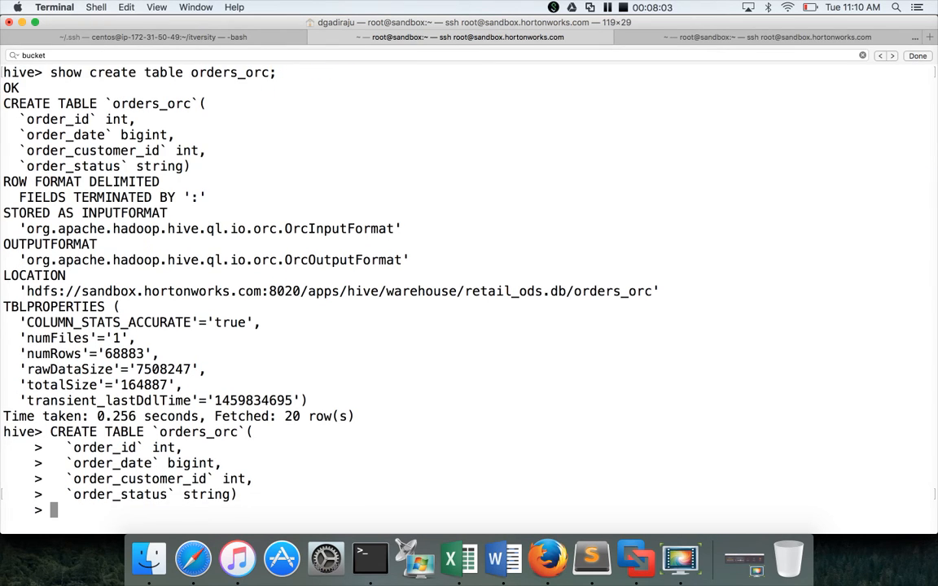
text(STORED )
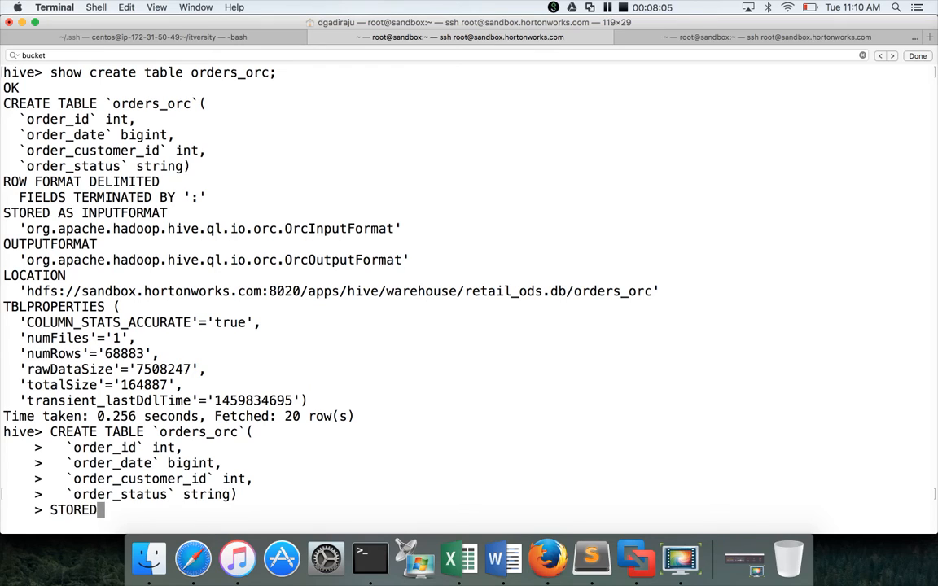
text(AS OR)
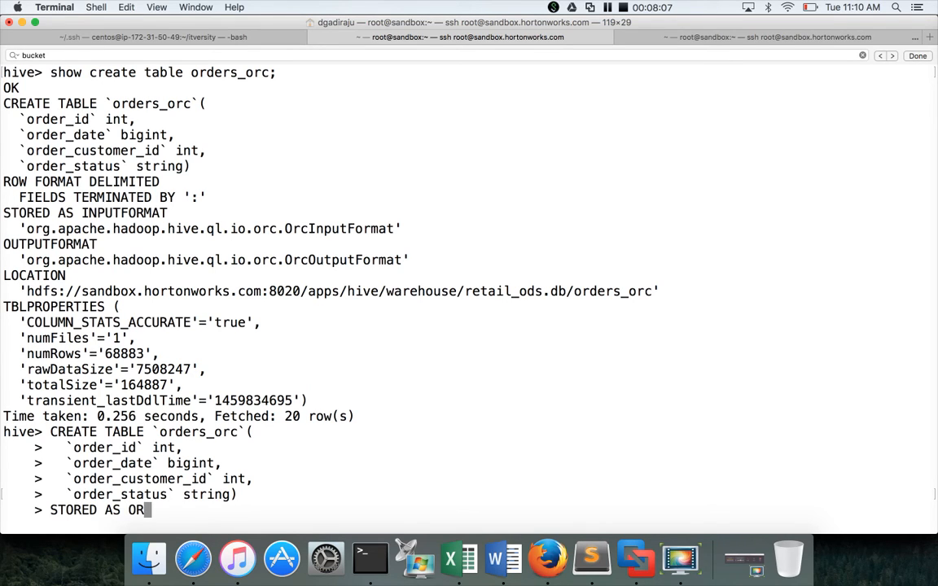
text(C)
text(;)
key(Return)
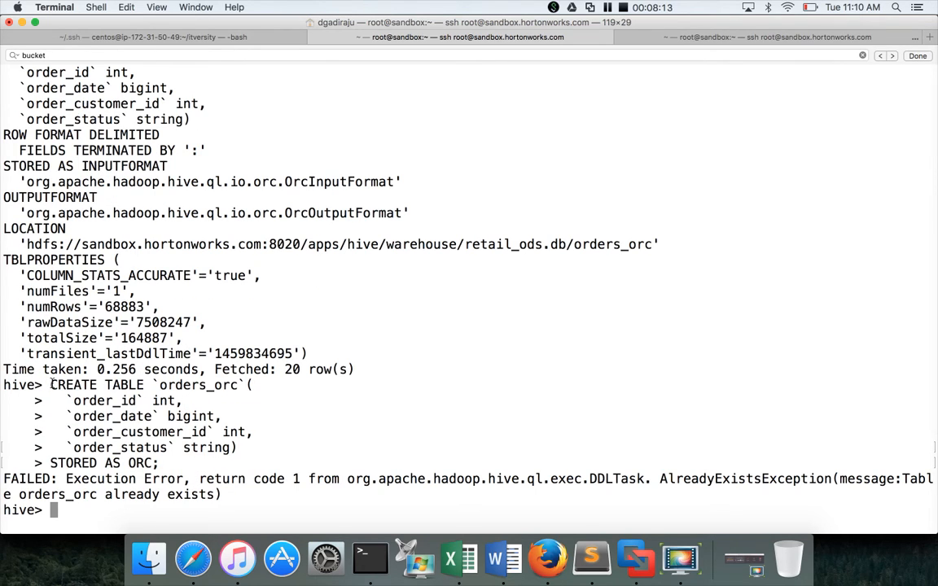
drag(50, 385, 237, 389)
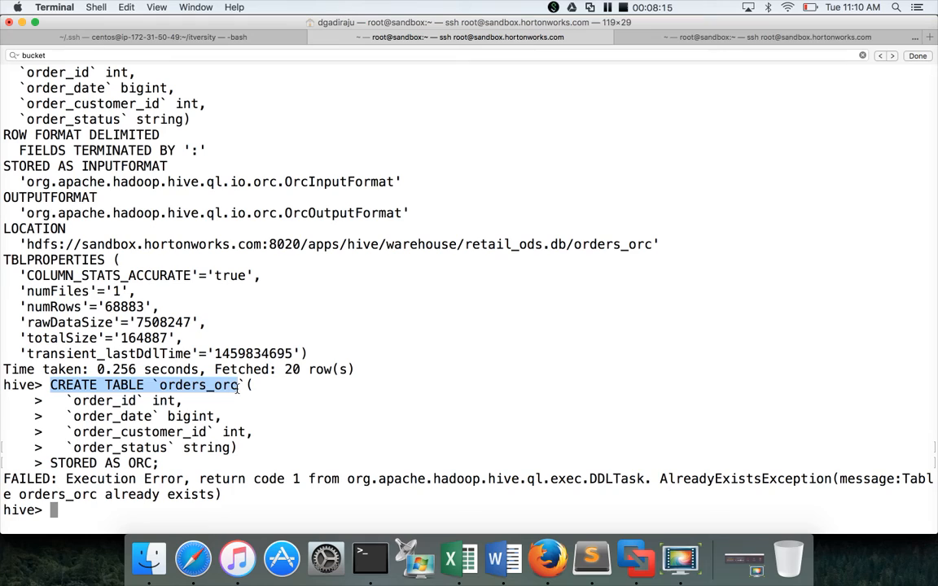
Step: Start a CREATE TABLE statement named orders_orc_default_serde from the copied statement start
key(super+c)
key(super+v)
text(_01)
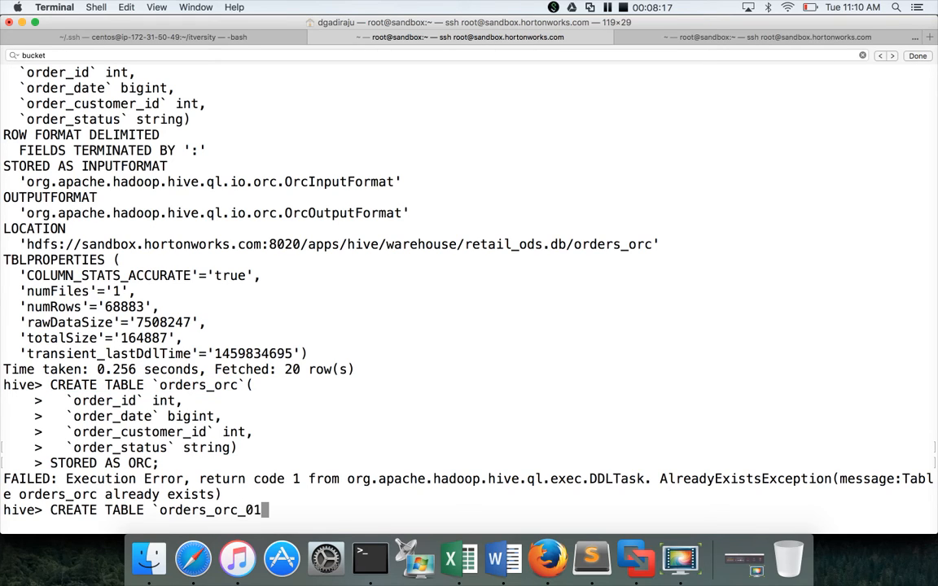
key(BackSpace)
key(BackSpace)
text(def)
text(ault_serde)
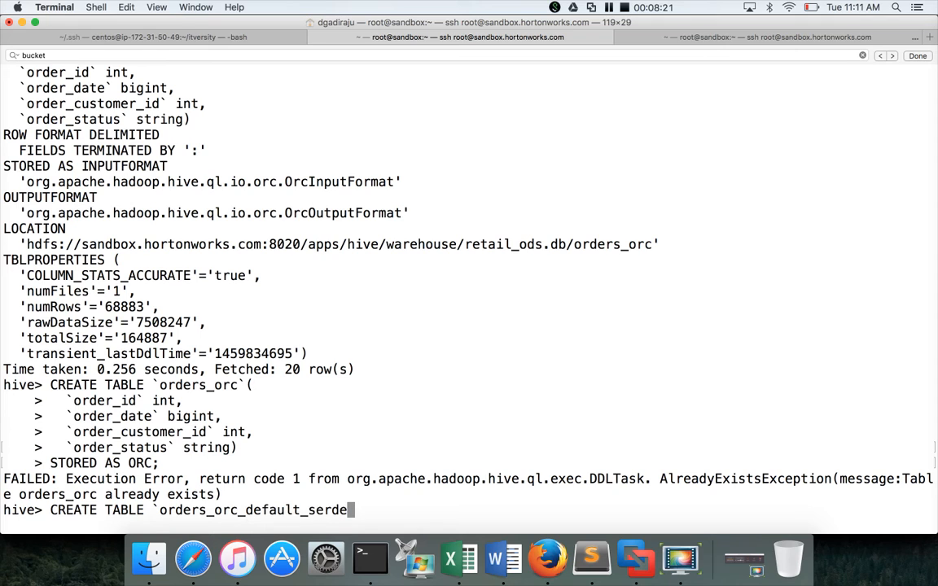
text(` )
text(()
key(Return)
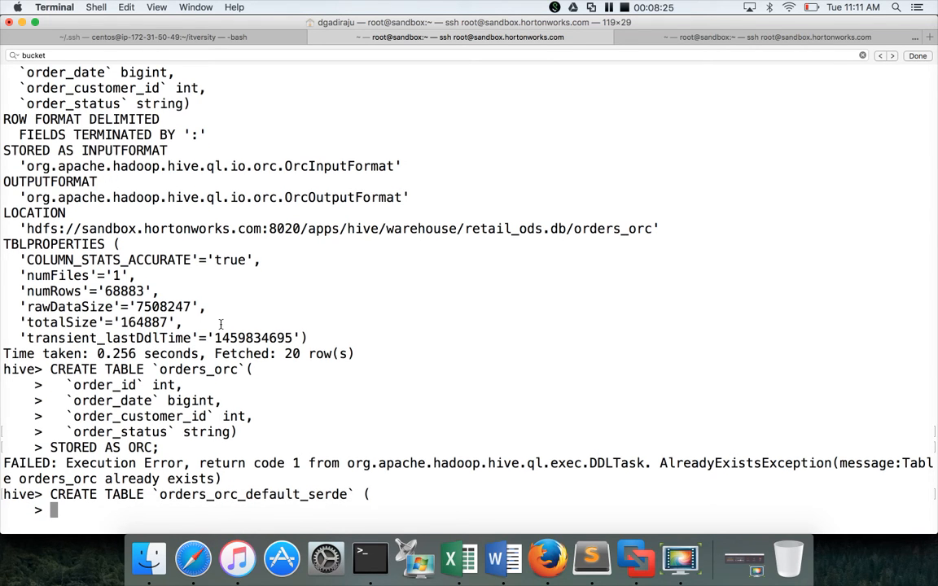
scroll(104, 216, up, 5)
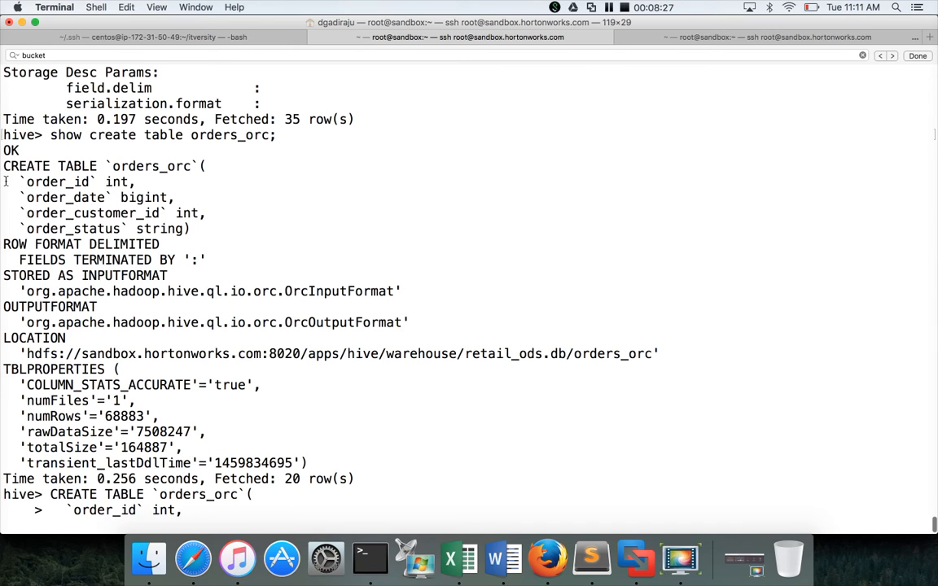
Step: Add the four copied order columns and create orders_orc_default_serde stored as ORC
mouse_move(5, 174)
mouse_down()
mouse_move(177, 239)
mouse_move(191, 229)
mouse_up()
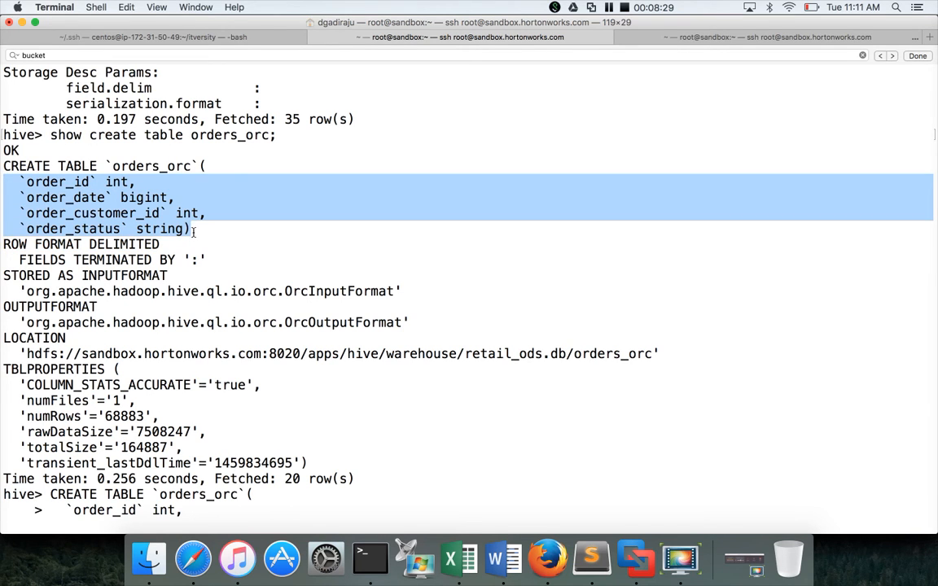
key(super+v)
key(Return)
text(s)
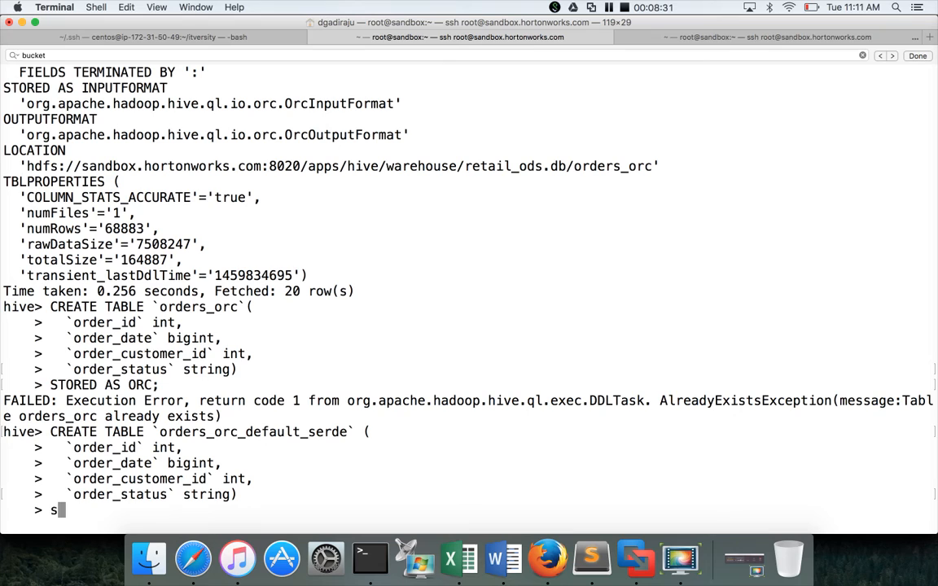
text(tored as orc)
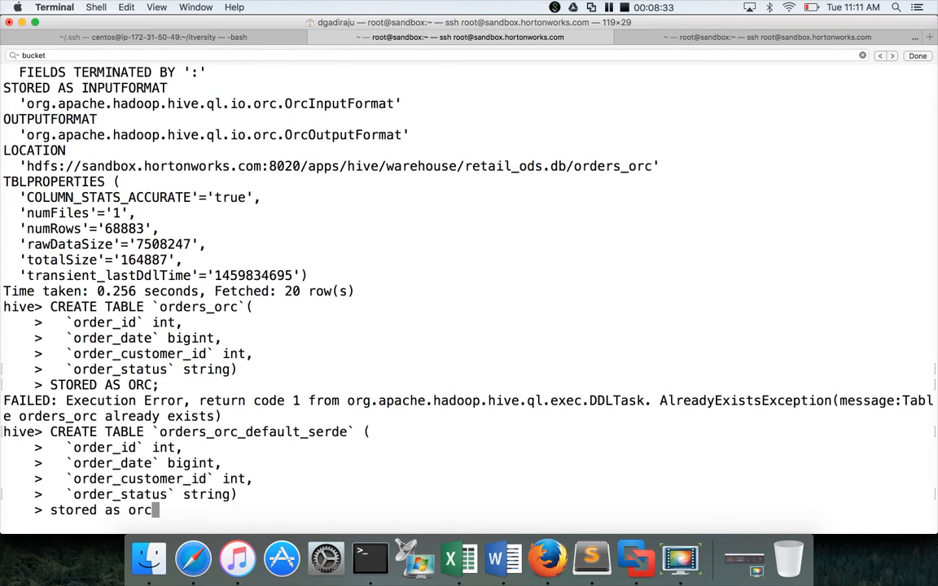
text(;)
key(Return)
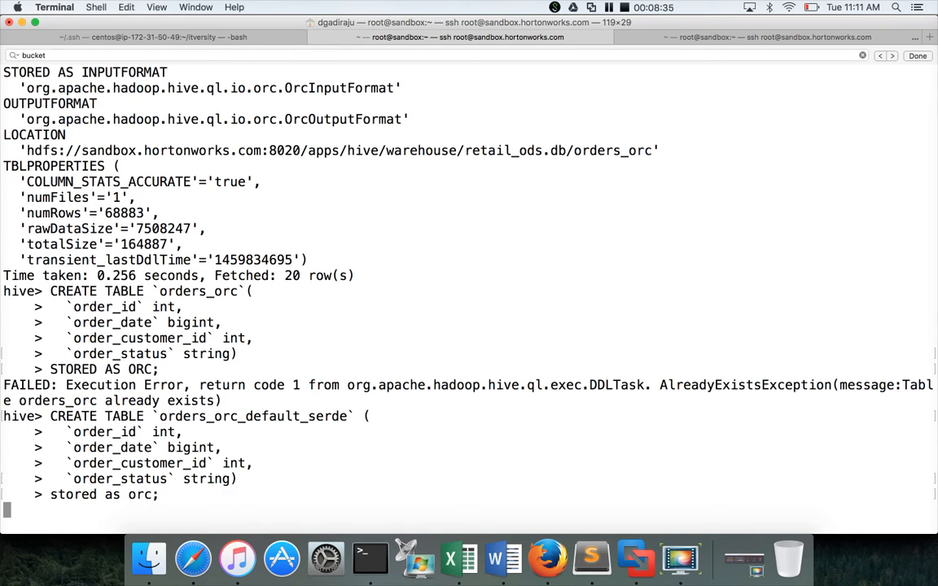
text(show create table)
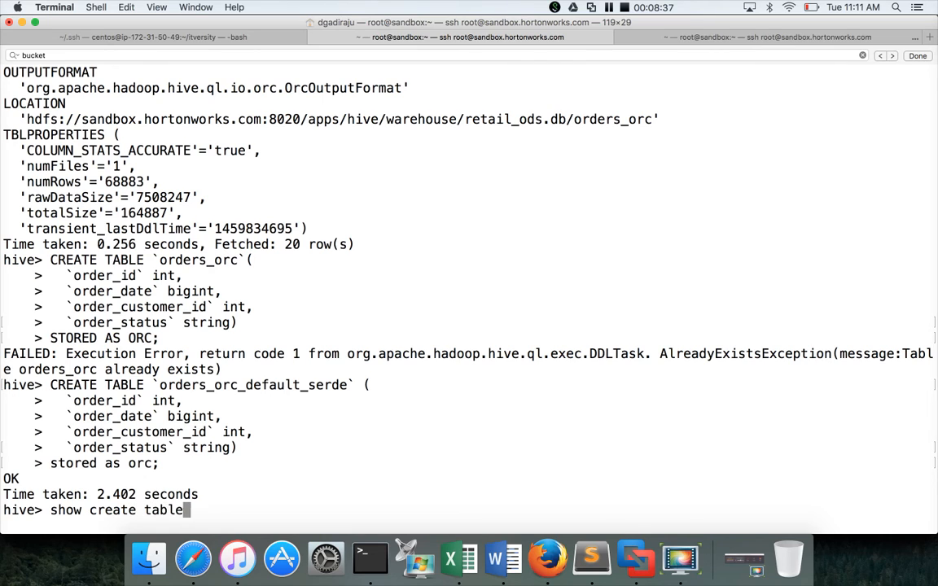
Step: Run show create table orders_orc_default_serde to reveal its OrcSerde row format and ORC formats
double_click(240, 386)
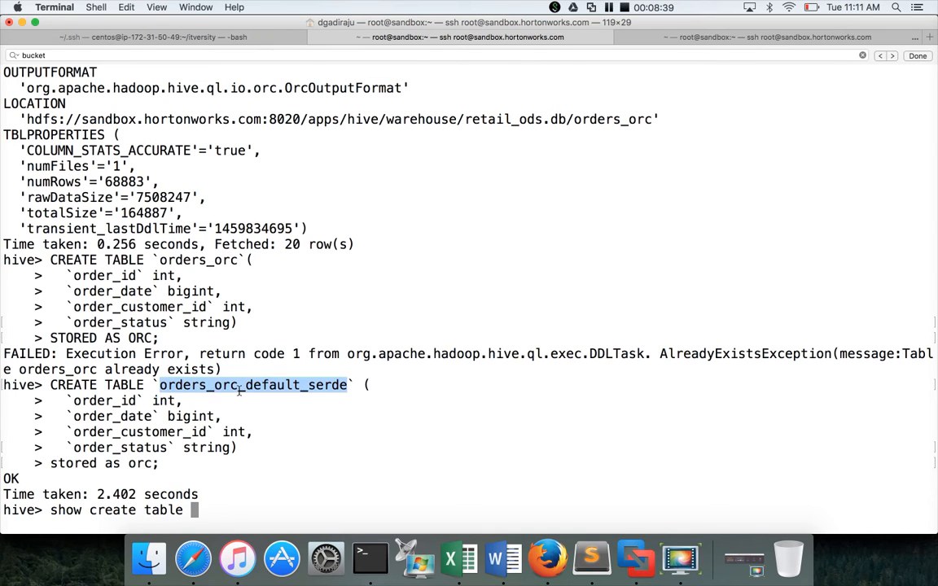
key(super+c)
key(super+v)
text(;)
key(Return)
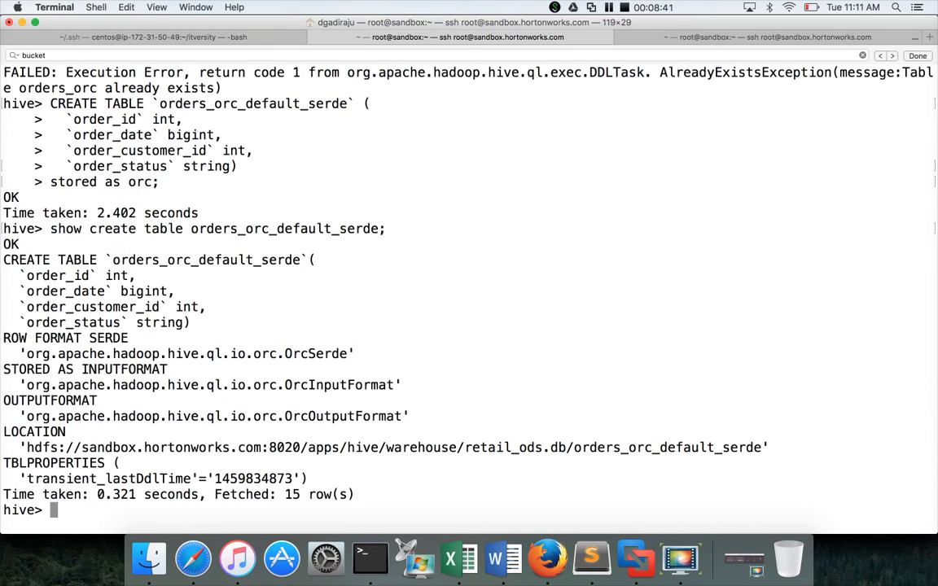